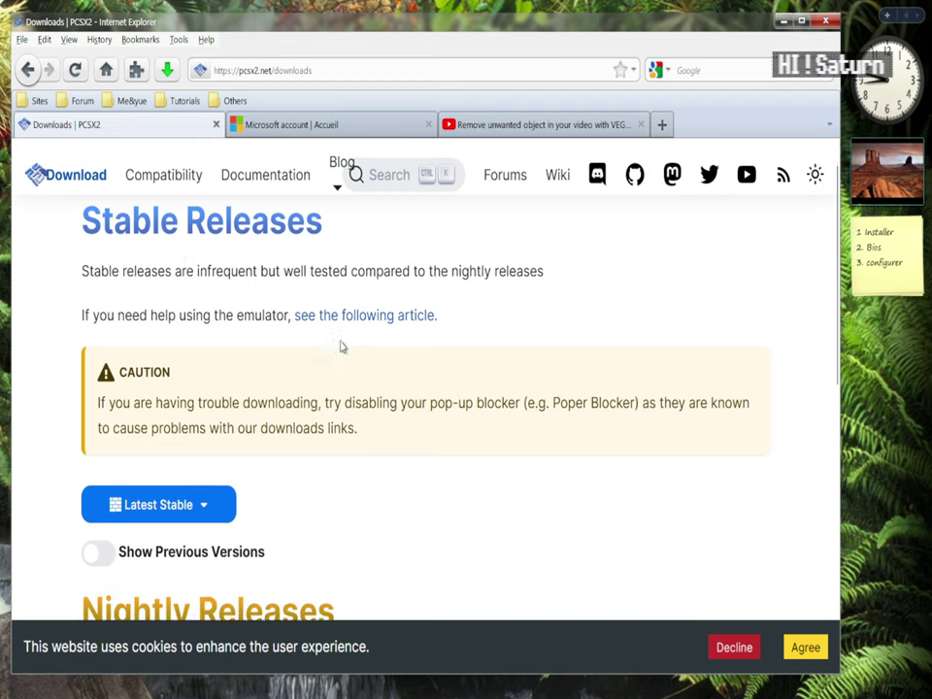
Download the latest stable PCSX2 v2.0.2 Windows archive, not the installer, and save it as pcsx2-v2.0.2-windows-x64-Qt.7z on the Desktop
{"action": "scroll", "coordinate": [346, 319], "scroll_direction": "up", "scroll_amount": 1}
{"action": "scroll", "coordinate": [411, 388], "scroll_direction": "down", "scroll_amount": 2}
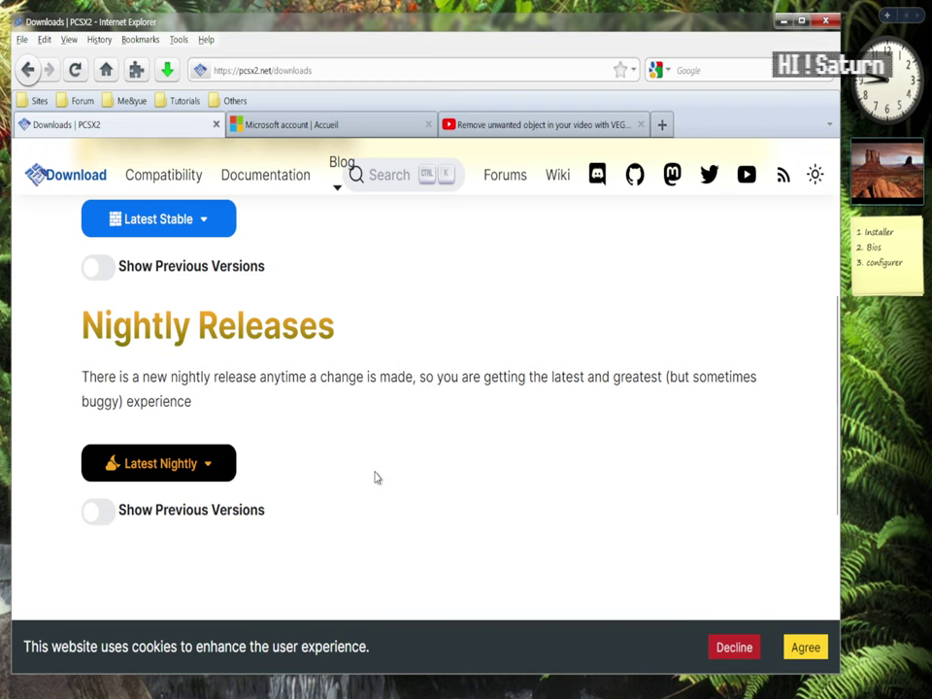
{"action": "scroll", "coordinate": [377, 477], "scroll_direction": "up", "scroll_amount": 3}
{"action": "scroll", "coordinate": [441, 511], "scroll_direction": "down", "scroll_amount": 2}
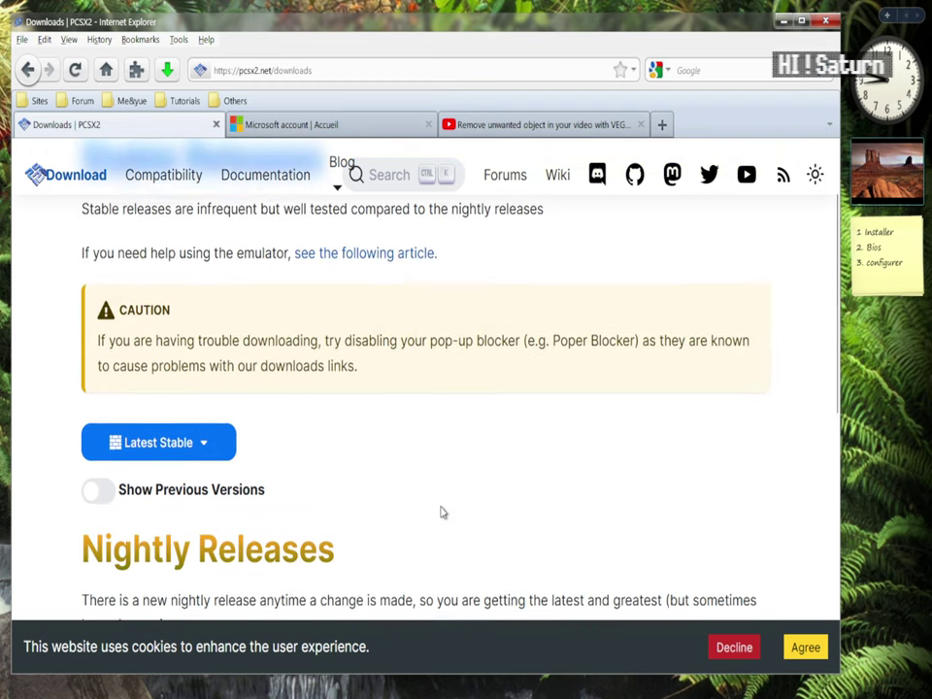
{"action": "scroll", "coordinate": [389, 504], "scroll_direction": "down", "scroll_amount": 1}
{"action": "left_click", "coordinate": [158, 328]}
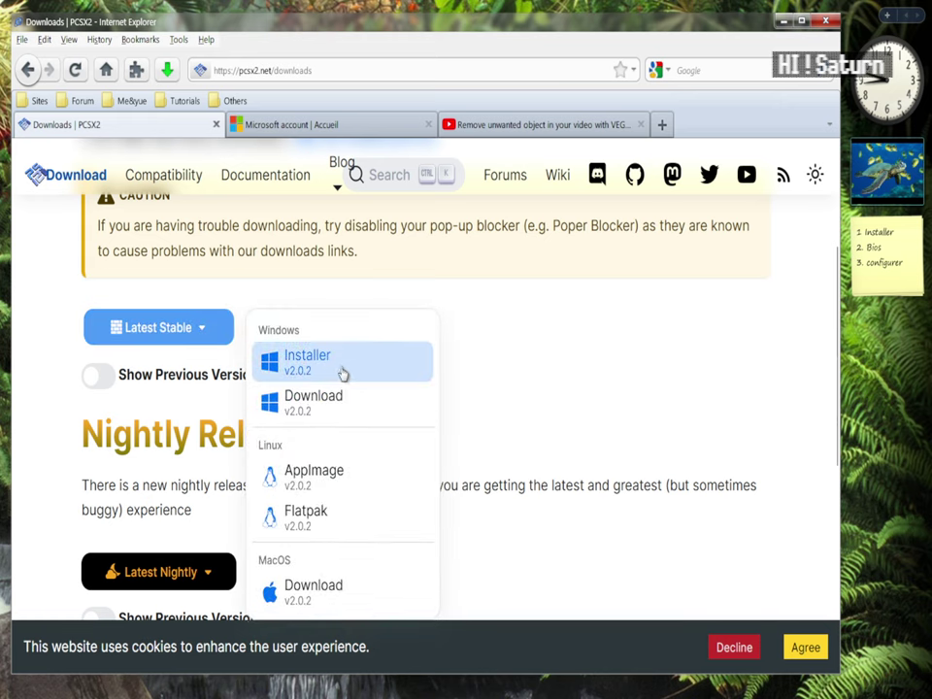
{"action": "scroll", "coordinate": [381, 466], "scroll_direction": "down", "scroll_amount": 3}
{"action": "scroll", "coordinate": [380, 391], "scroll_direction": "up", "scroll_amount": 3}
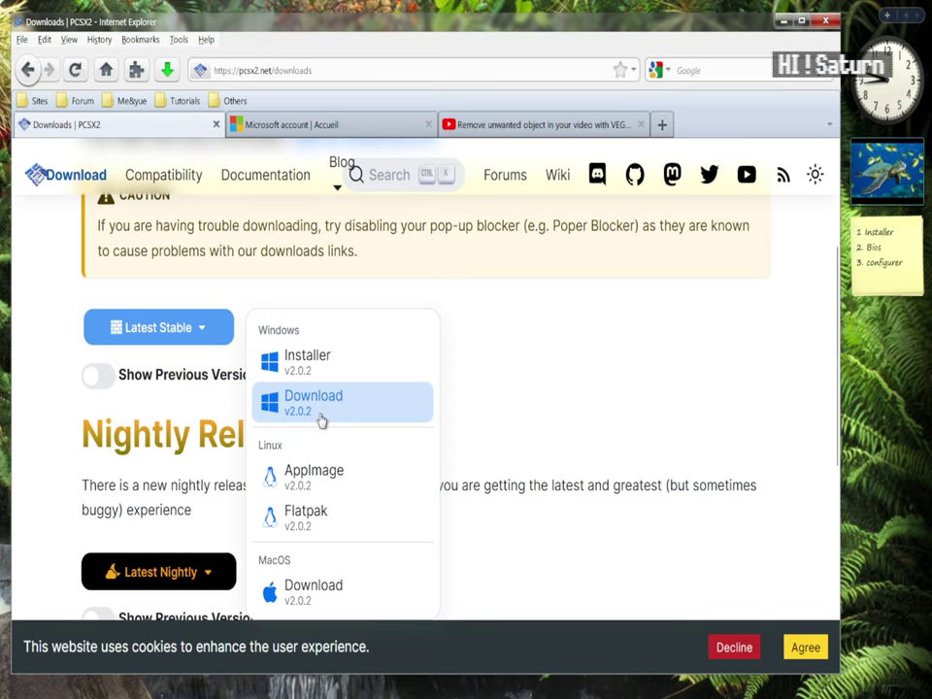
{"action": "left_click", "coordinate": [335, 409]}
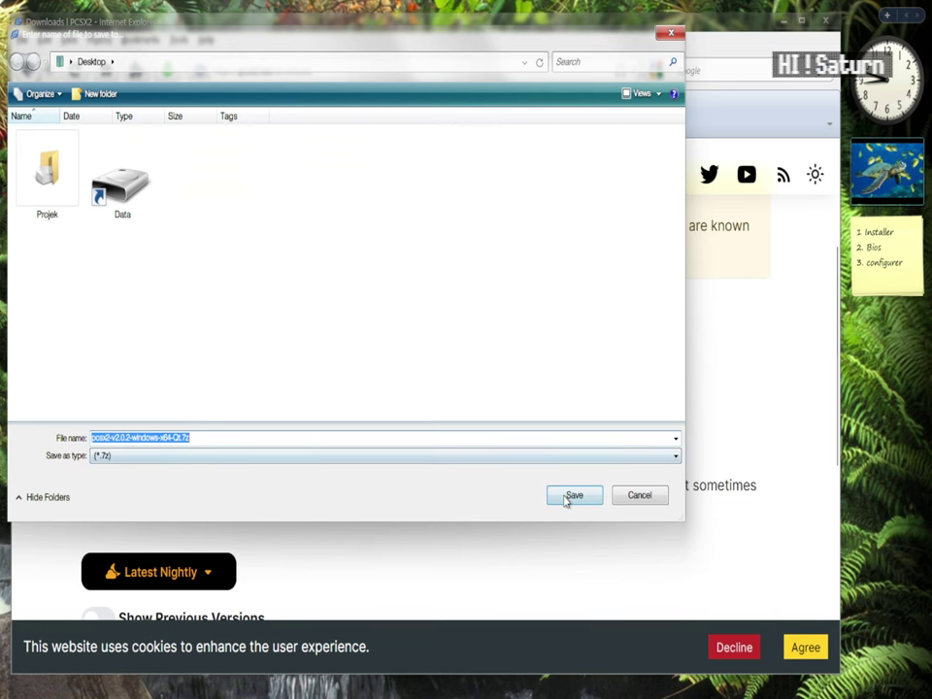
{"action": "left_click", "coordinate": [572, 496]}
Extract the downloaded pcsx2-v2.0.2-windows-x64-Qt.7z archive on the desktop into its own folder with 7-Zip
{"action": "left_click", "coordinate": [782, 21]}
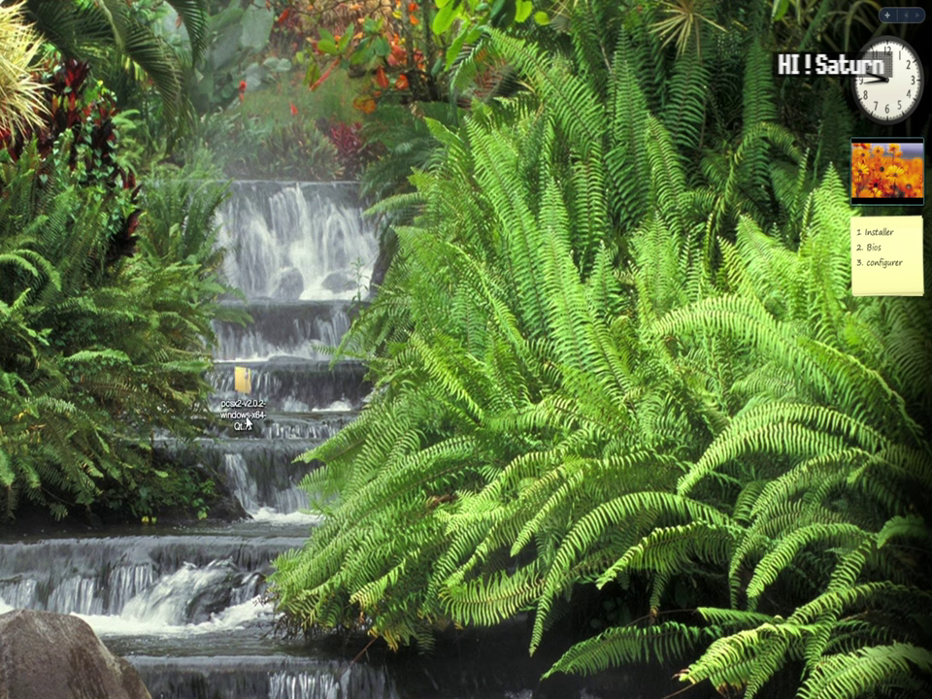
{"action": "left_click", "coordinate": [243, 380]}
{"action": "right_click", "coordinate": [243, 391]}
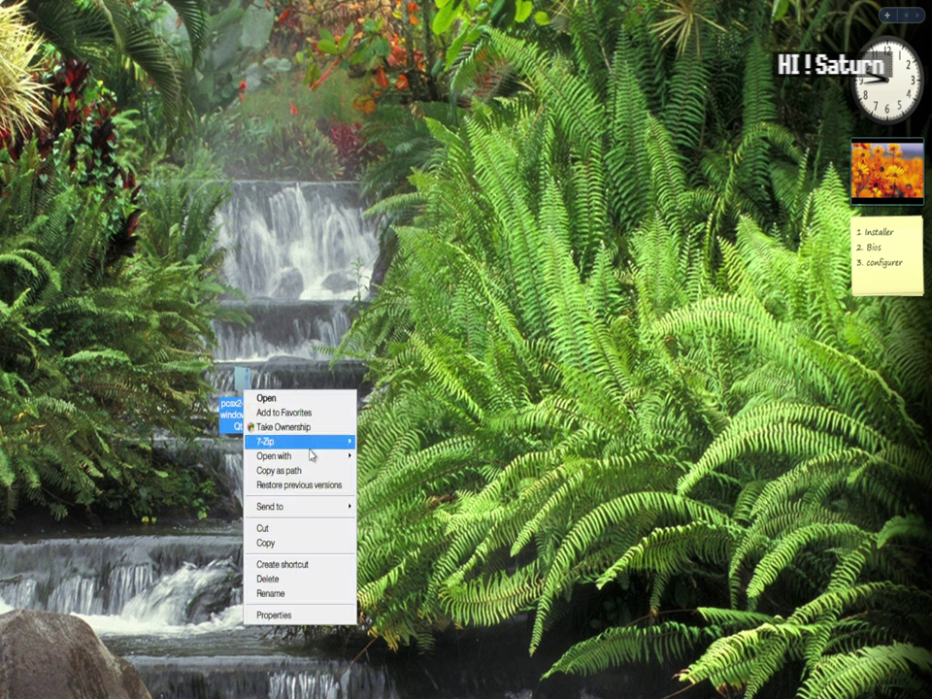
{"action": "mouse_move", "coordinate": [303, 445]}
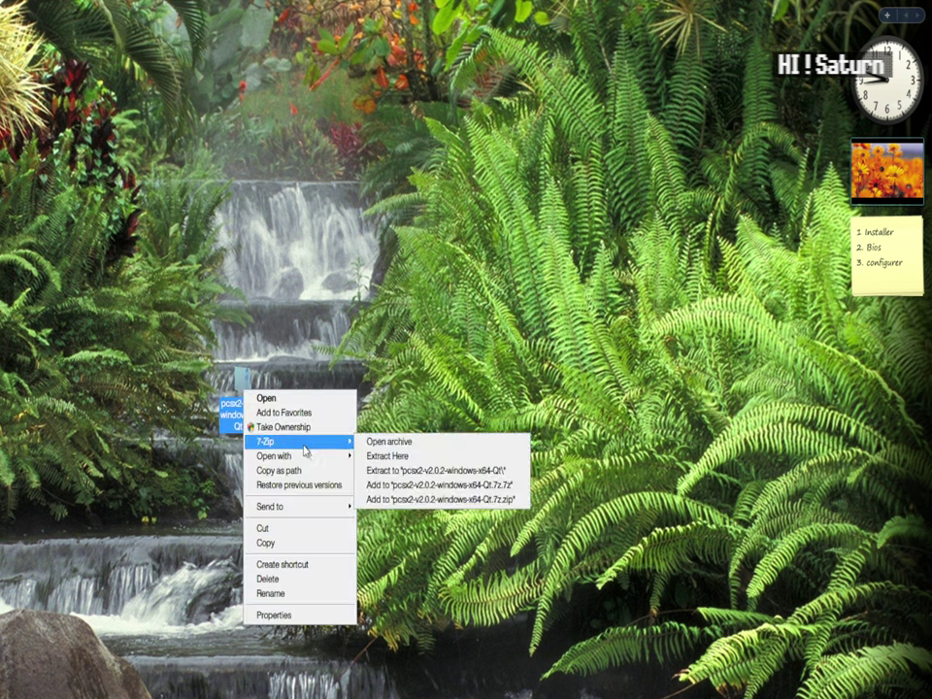
{"action": "left_click", "coordinate": [420, 473]}
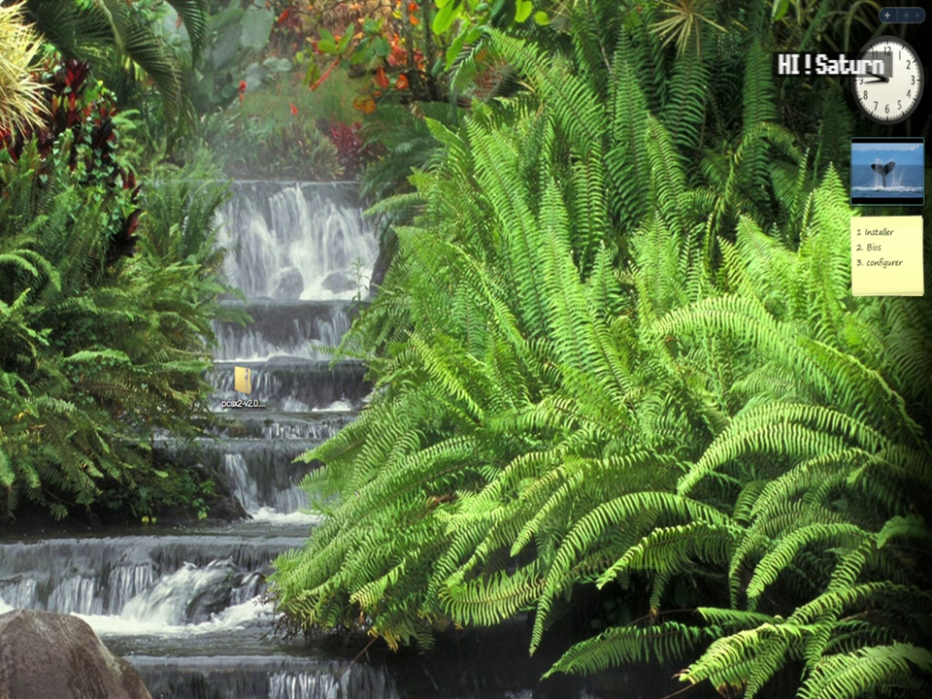
Place the extracted PCSX2 folder beside the archive on the desktop and delete the .7z archive
{"action": "left_click_drag", "start_coordinate": [314, 409], "coordinate": [291, 394]}
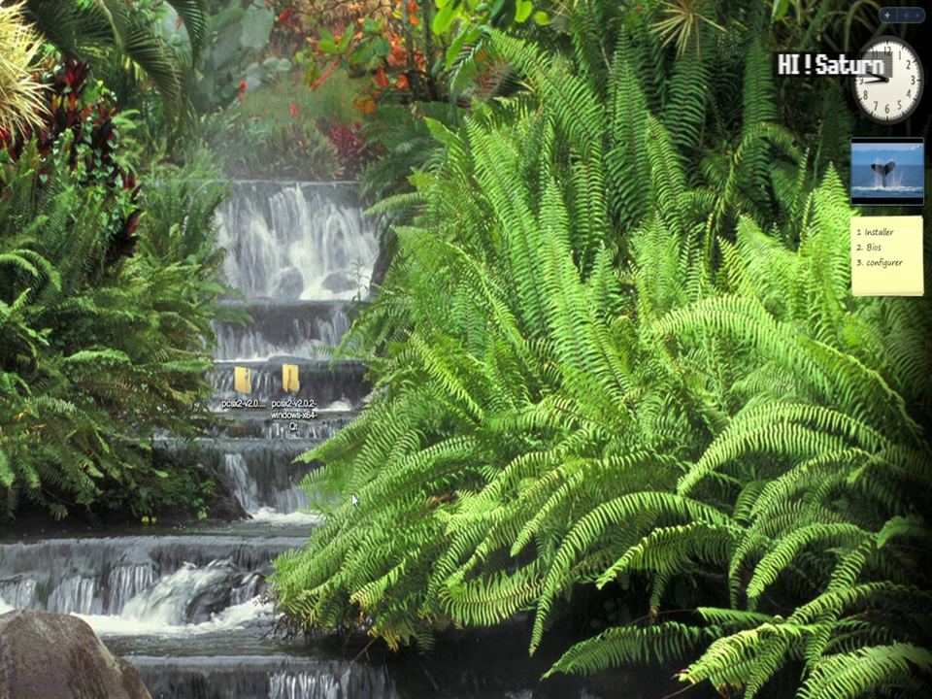
{"action": "left_click", "coordinate": [244, 434]}
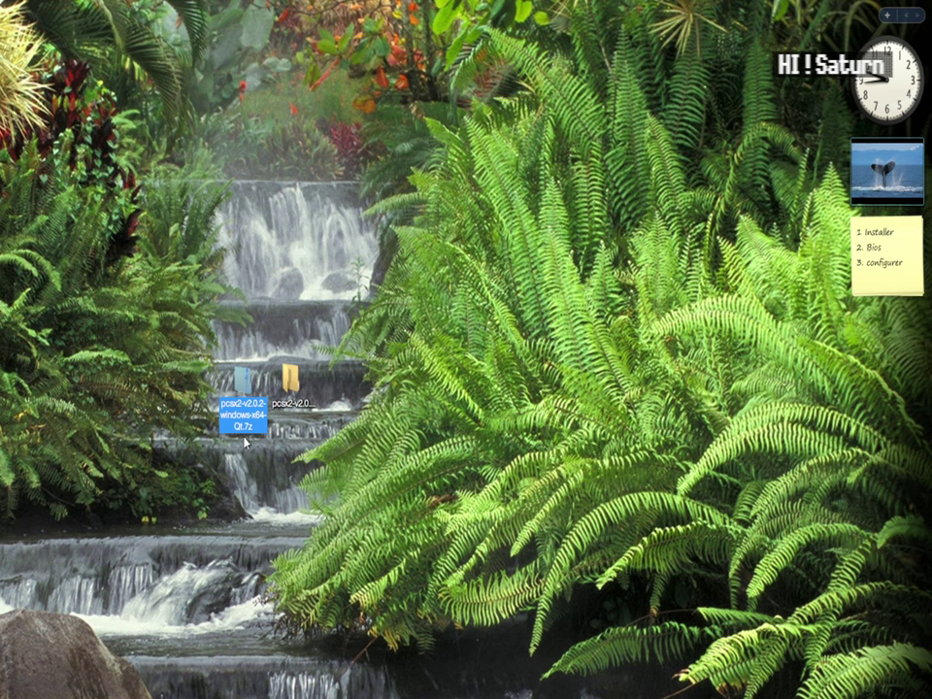
{"action": "key", "text": "Delete"}
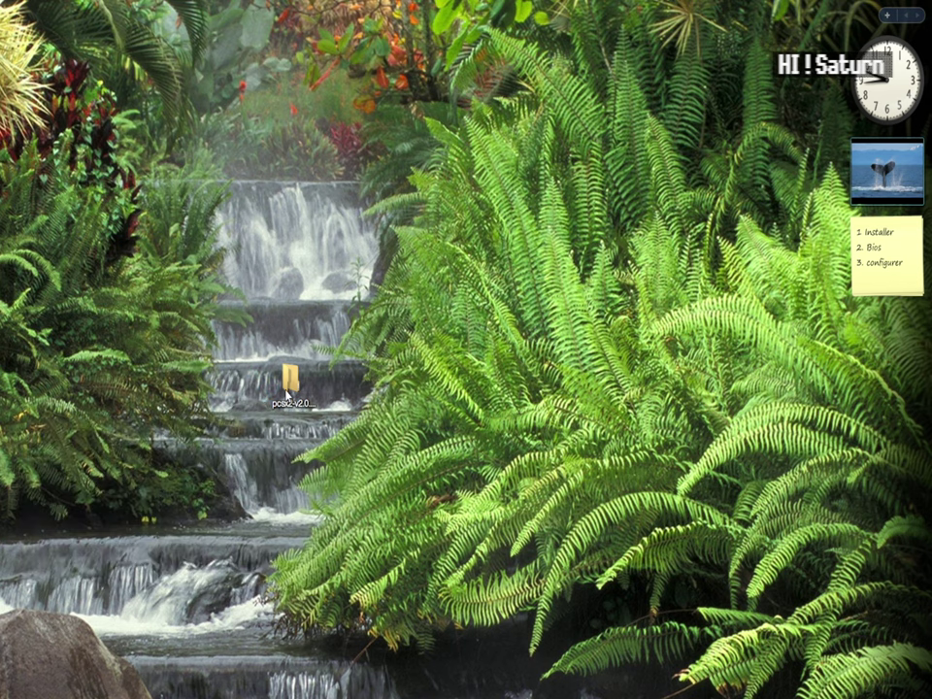
Open the extracted PCSX2 folder, enlarge its window to show all files, and launch pcsx2-qt.exe
{"action": "double_click", "coordinate": [290, 378]}
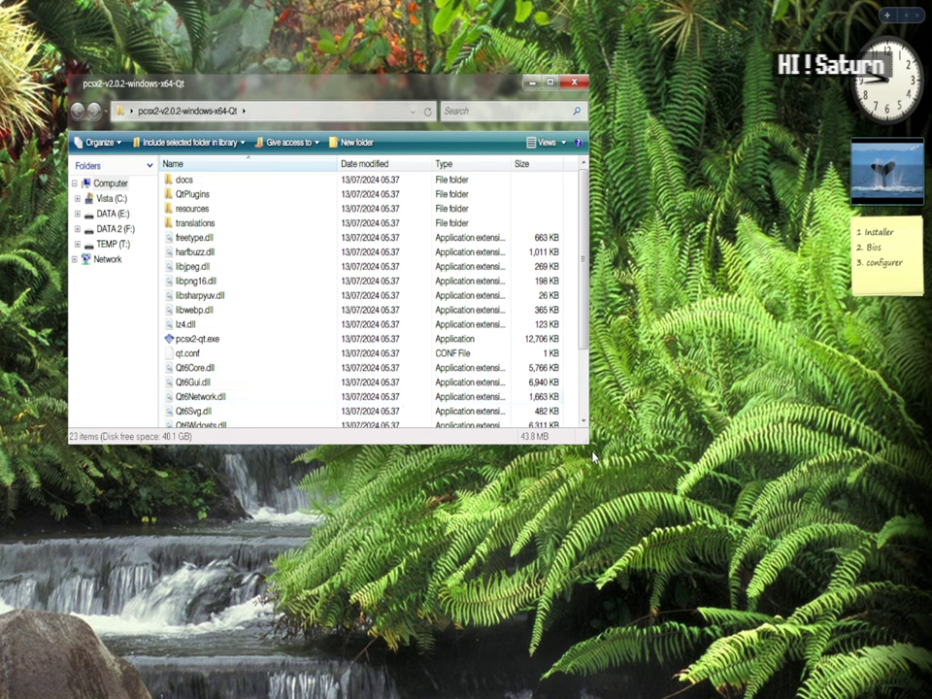
{"action": "left_click_drag", "start_coordinate": [589, 446], "coordinate": [674, 632]}
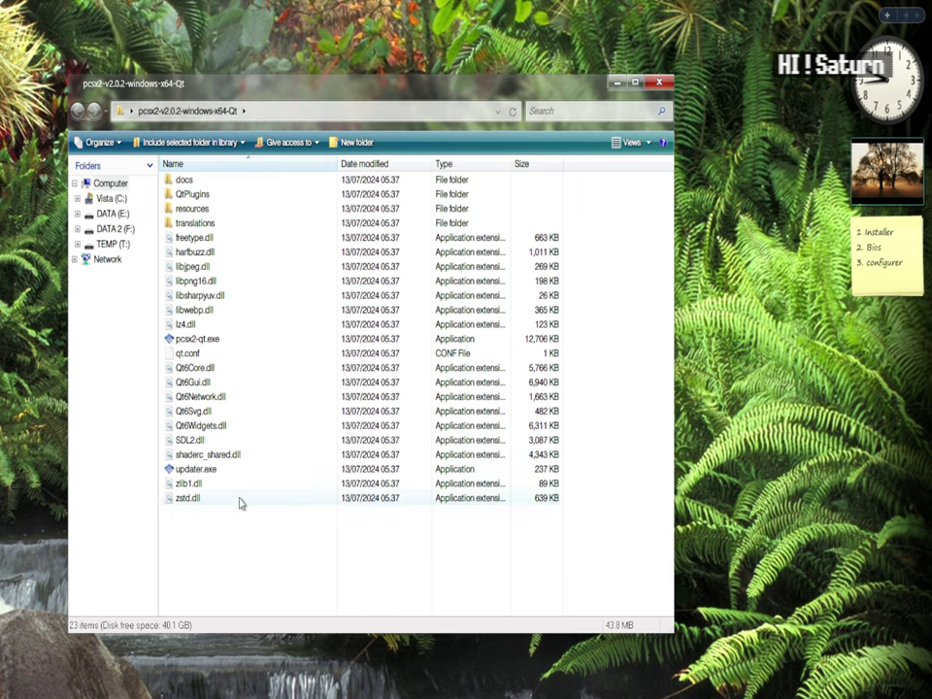
{"action": "left_click", "coordinate": [202, 339]}
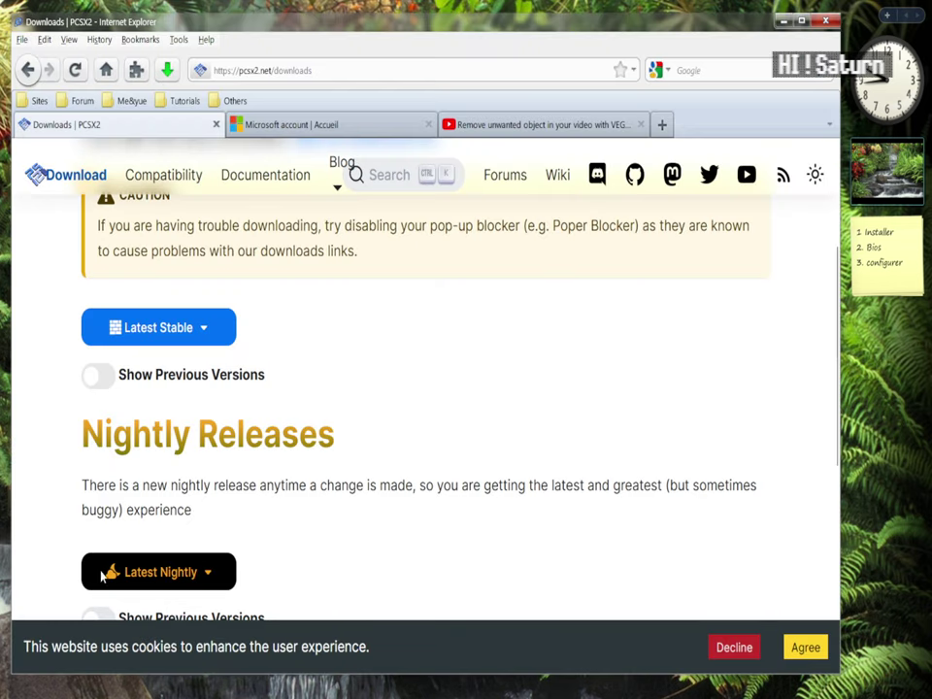
Return to the Google home page in the browser and search for "bios PS2"
{"action": "left_click", "coordinate": [29, 72]}
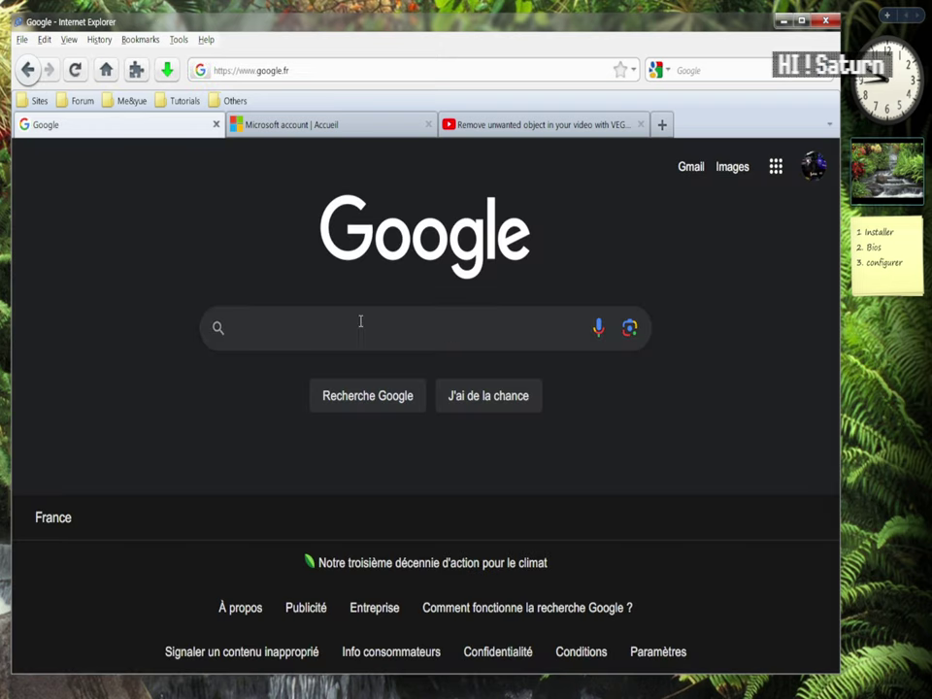
{"action": "left_click", "coordinate": [360, 322]}
{"action": "type", "text": "nic"}
{"action": "key", "text": "BackSpace"}
{"action": "key", "text": "BackSpace"}
{"action": "key", "text": "BackSpace"}
{"action": "type", "text": "b"}
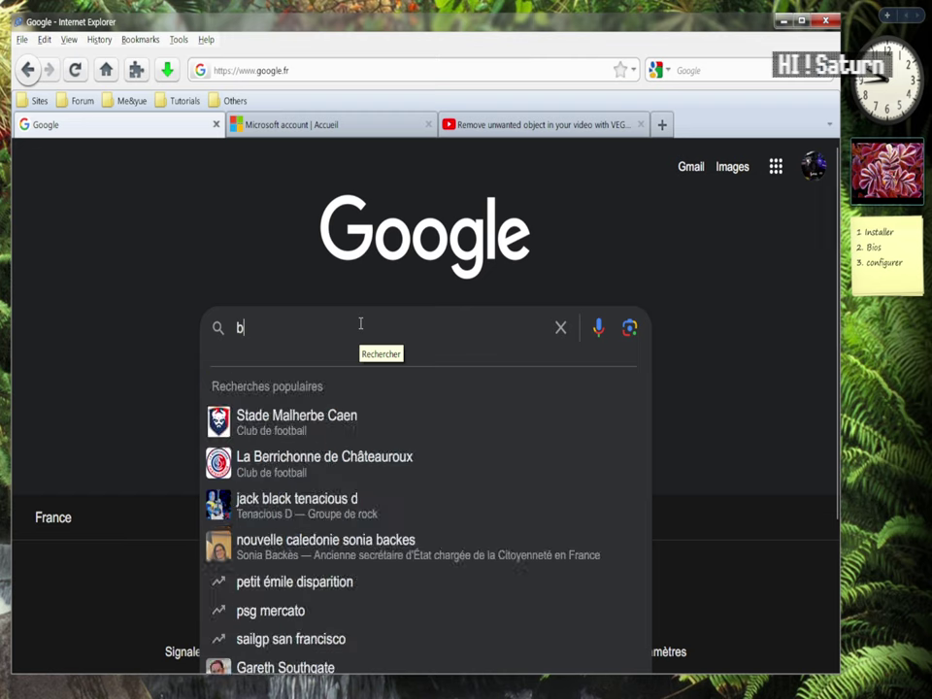
{"action": "type", "text": "ios ¨S2"}
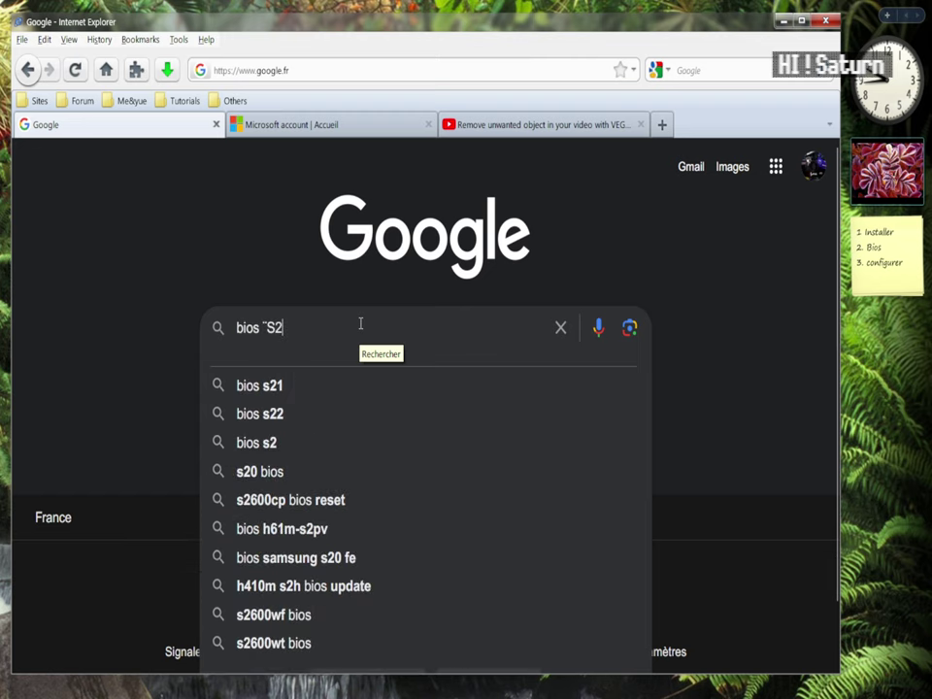
{"action": "key", "text": "BackSpace"}
{"action": "key", "text": "BackSpace"}
{"action": "key", "text": "BackSpace"}
{"action": "type", "text": "PS2"}
{"action": "key", "text": "Return"}
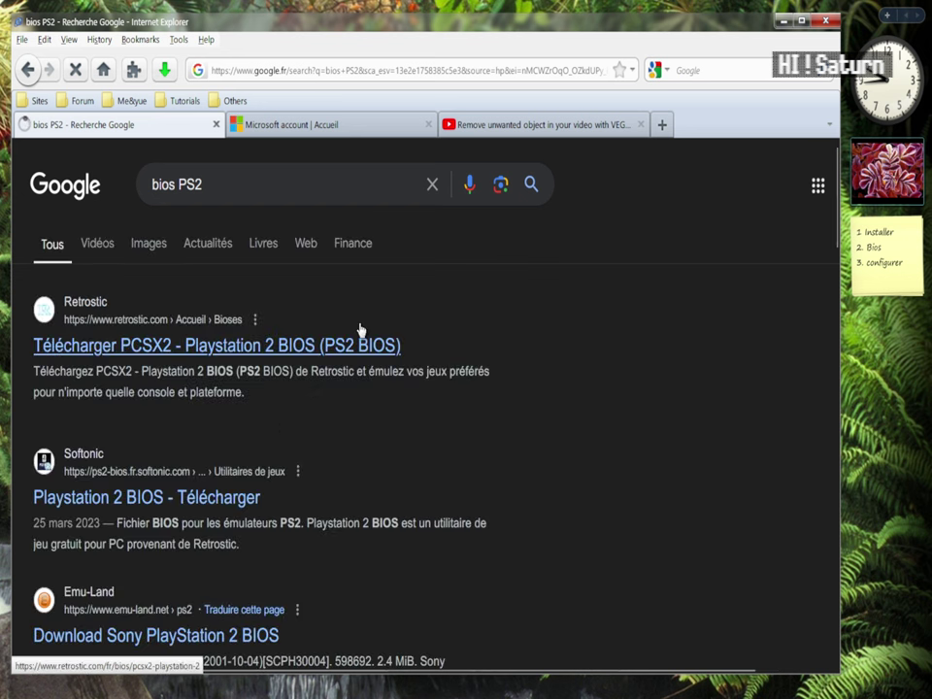
Open Retrostic's PCSX2 - Playstation 2 BIOS page from the results and download ps2_bios.zip to the Desktop
{"action": "left_click", "coordinate": [363, 344]}
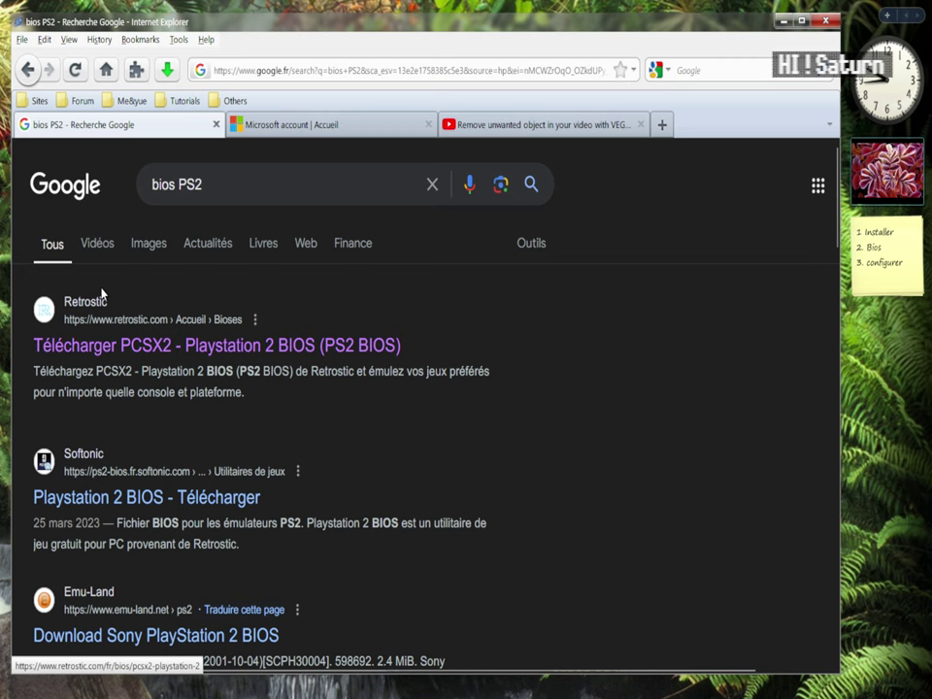
{"action": "left_click", "coordinate": [78, 348]}
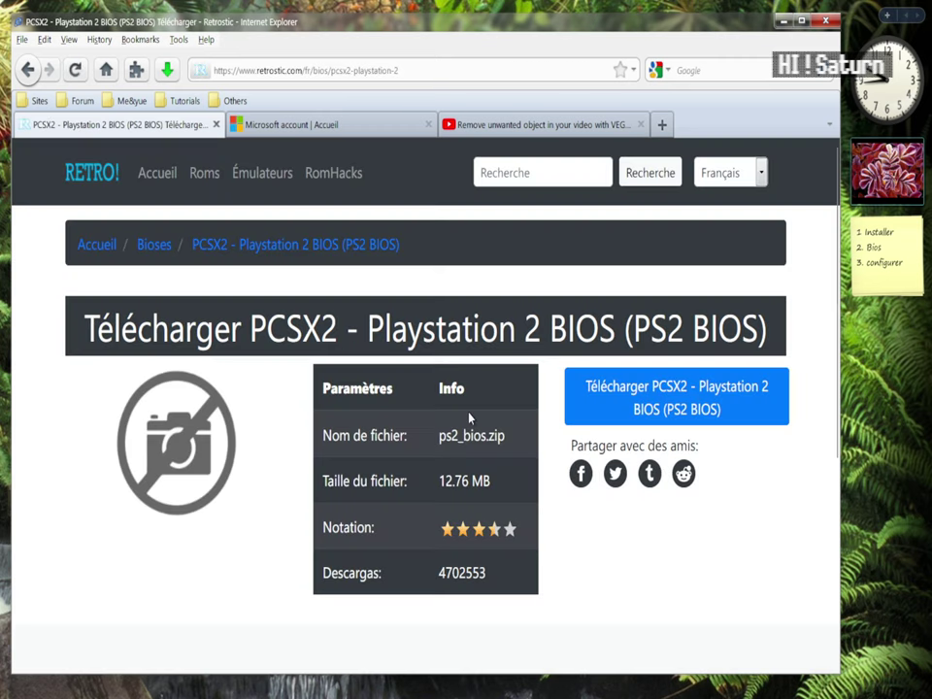
{"action": "left_click", "coordinate": [657, 401]}
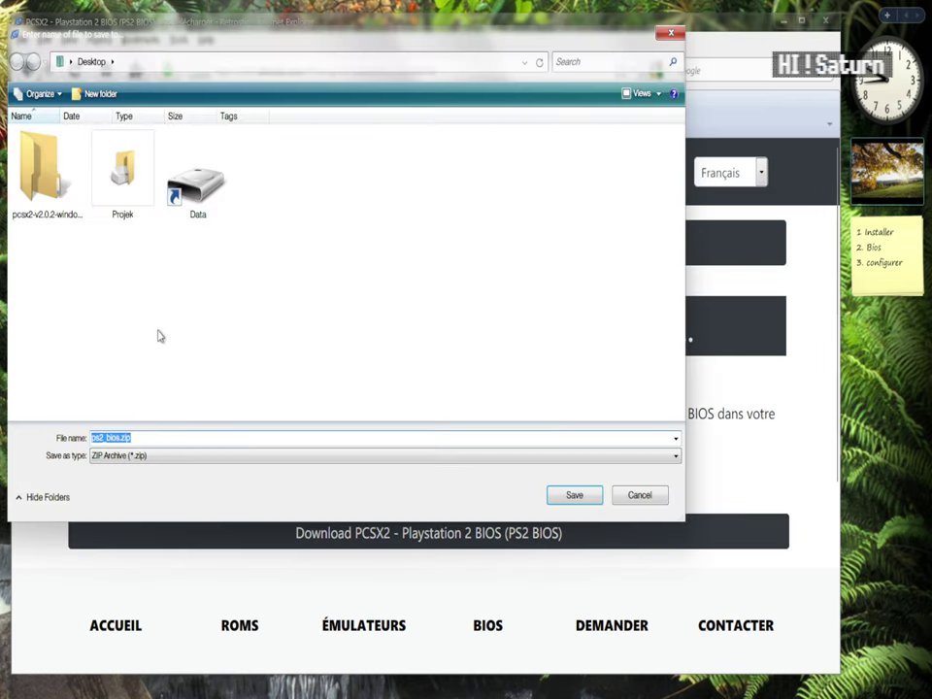
{"action": "left_click", "coordinate": [568, 498]}
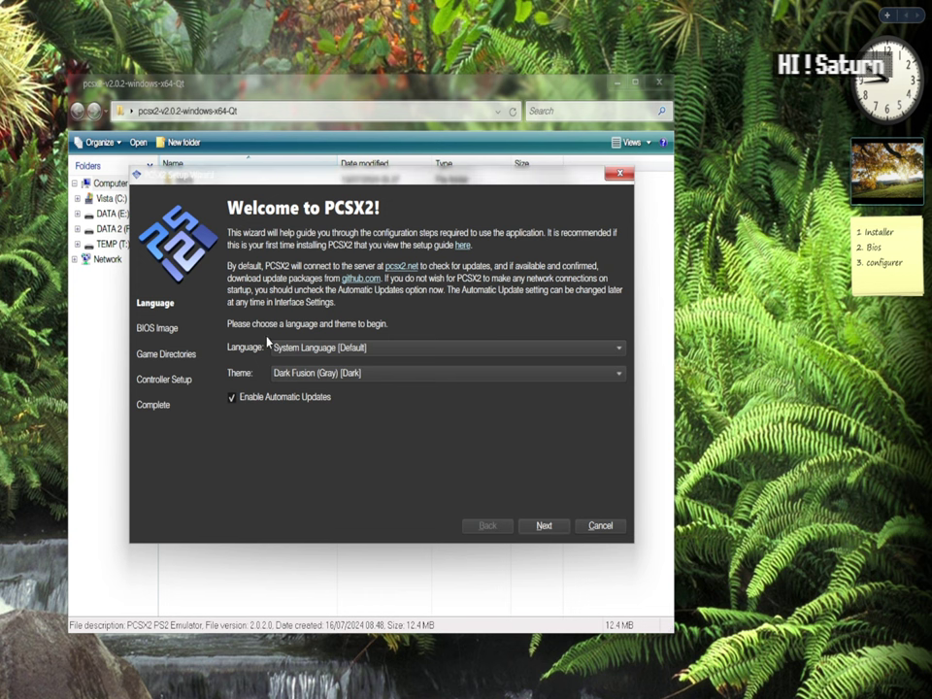
Clear the windows off the desktop, extract ps2_bios.zip into a ps2_bios folder with 7-Zip, and place it below the PCSX2 folder
{"action": "left_click_drag", "start_coordinate": [539, 182], "coordinate": [475, 660]}
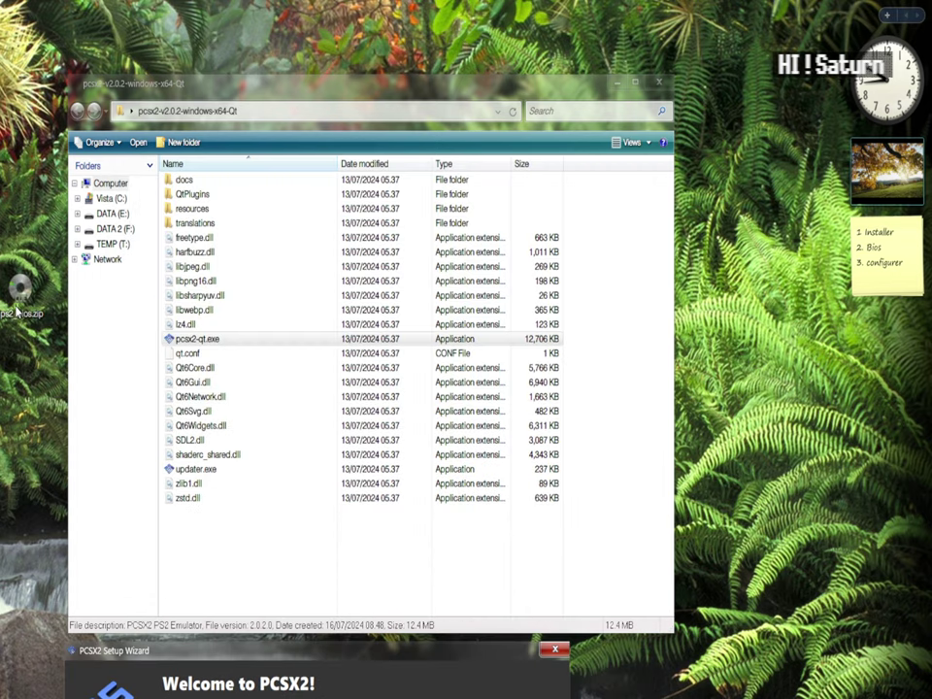
{"action": "left_click", "coordinate": [618, 83]}
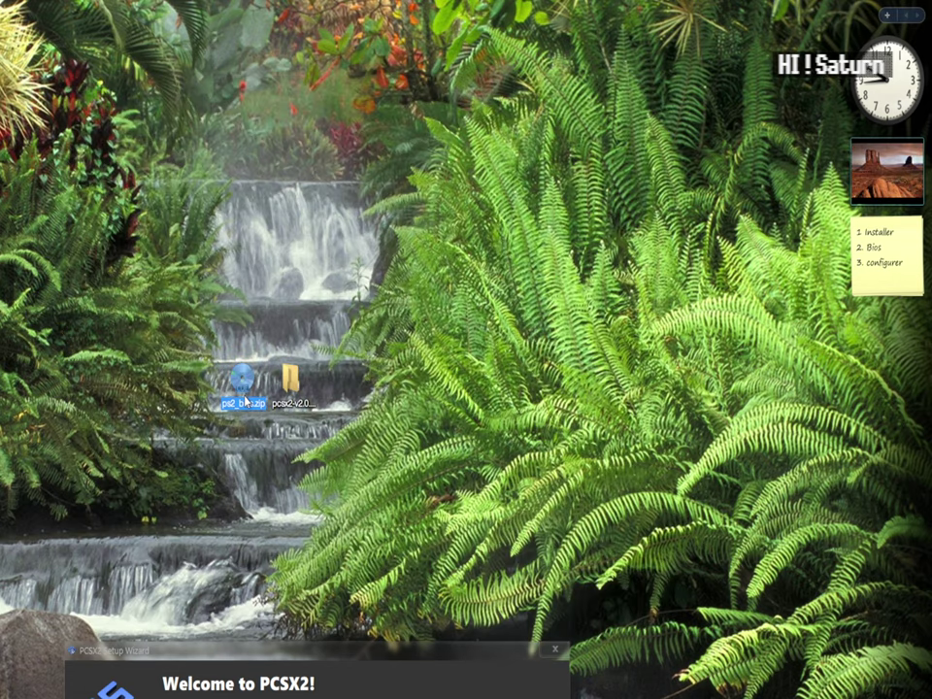
{"action": "right_click", "coordinate": [245, 394]}
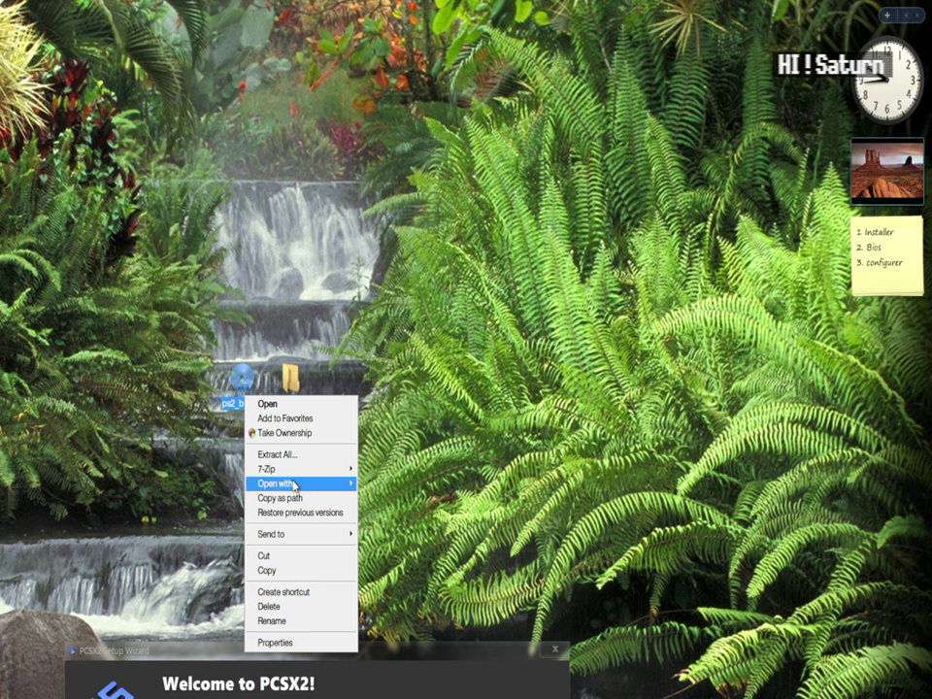
{"action": "mouse_move", "coordinate": [327, 470]}
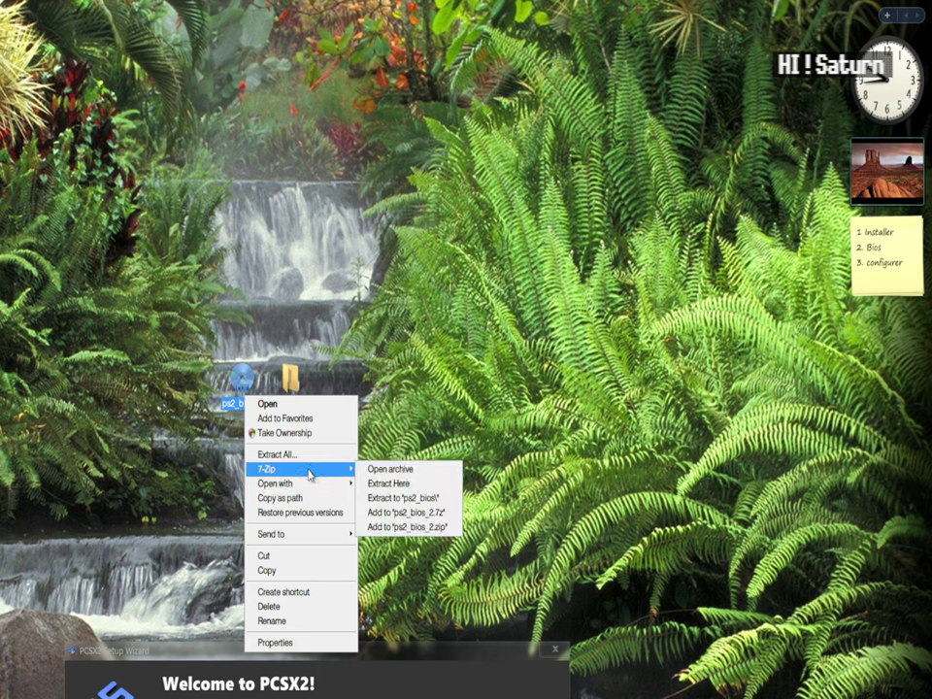
{"action": "left_click", "coordinate": [416, 498]}
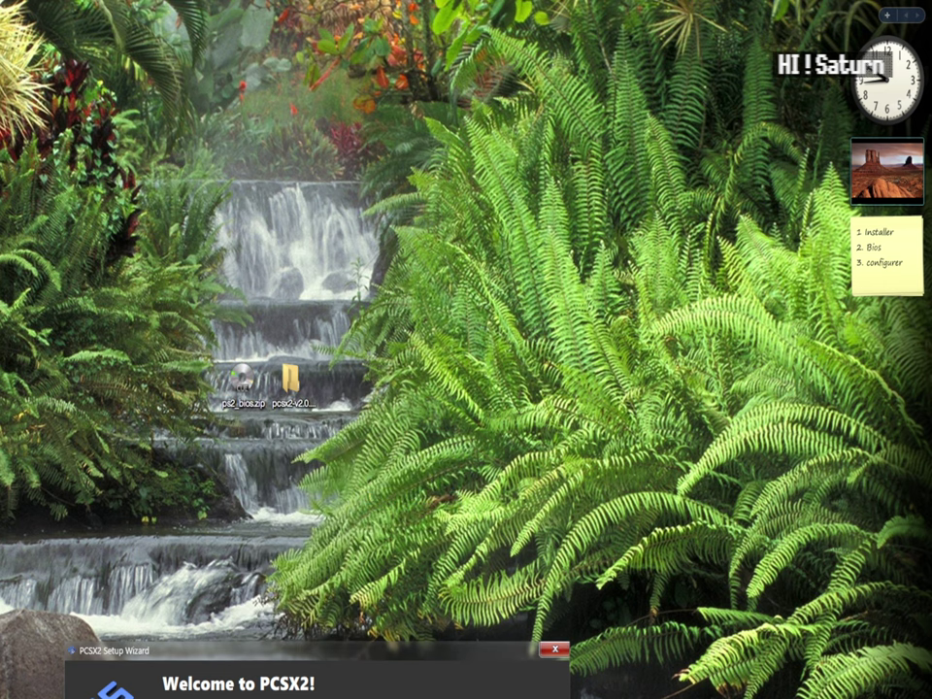
{"action": "left_click_drag", "start_coordinate": [206, 472], "coordinate": [291, 441]}
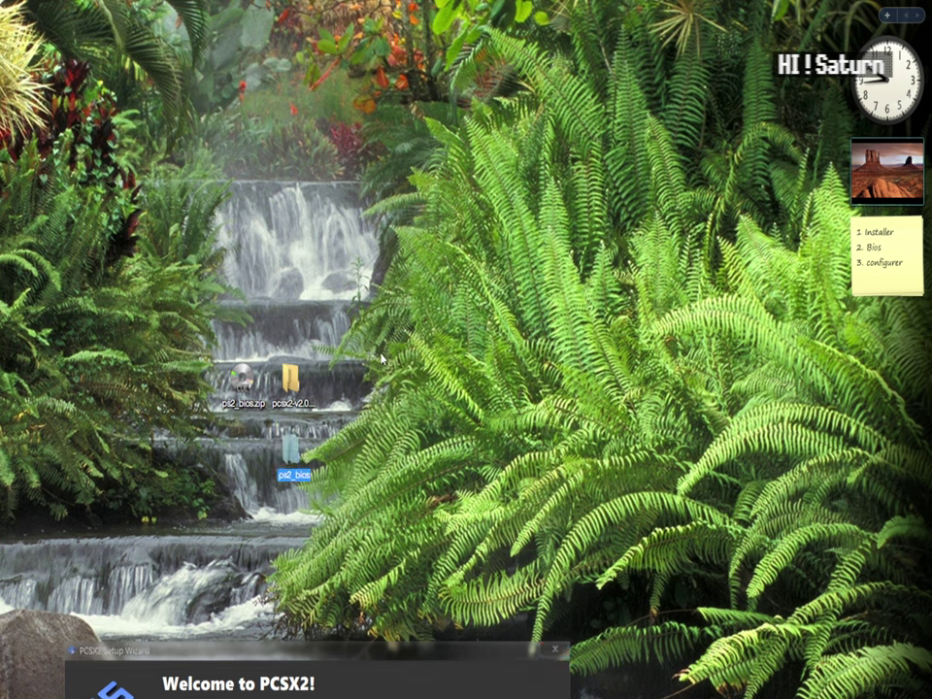
Move the ps2_bios folder from the desktop into the pcsx2-v2.0.2-windows-x64-Qt folder
{"action": "left_click", "coordinate": [207, 447]}
{"action": "left_click", "coordinate": [300, 472]}
{"action": "right_click", "coordinate": [300, 472]}
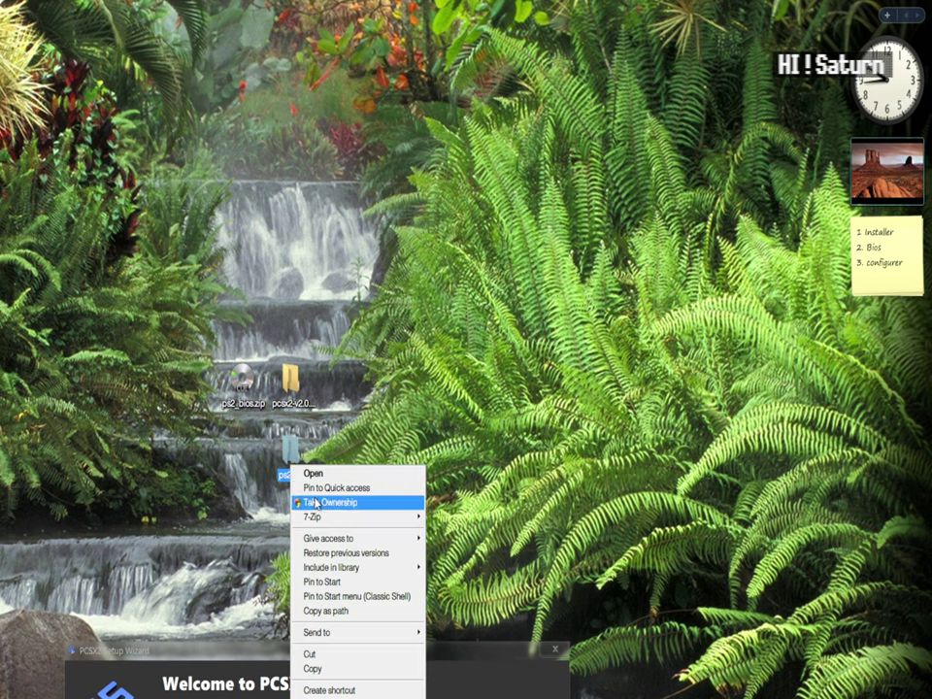
{"action": "left_click", "coordinate": [334, 654]}
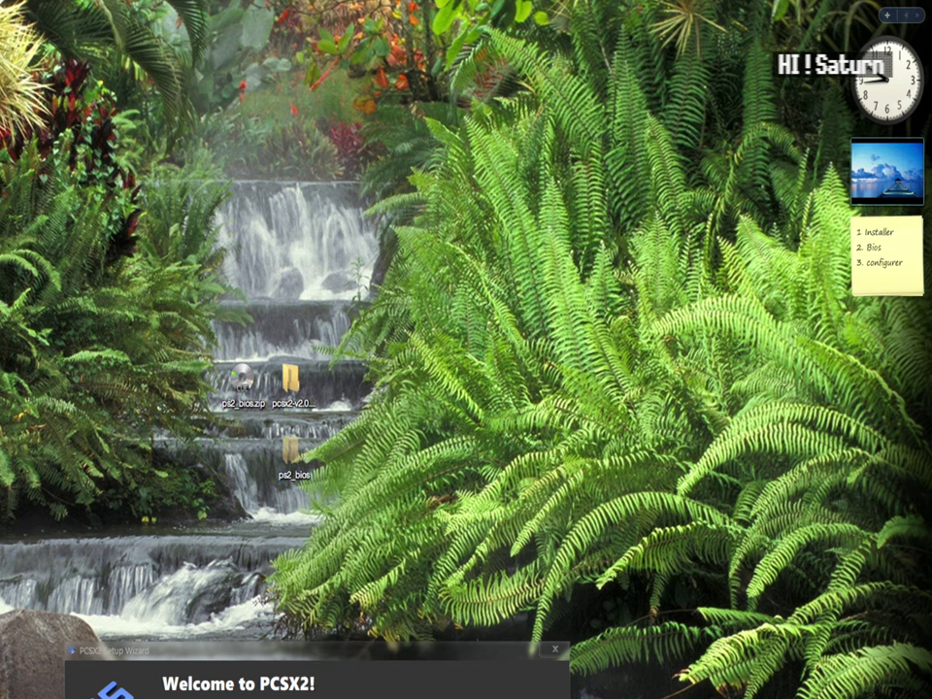
{"action": "double_click", "coordinate": [291, 380]}
{"action": "left_click", "coordinate": [247, 559]}
{"action": "right_click", "coordinate": [248, 557]}
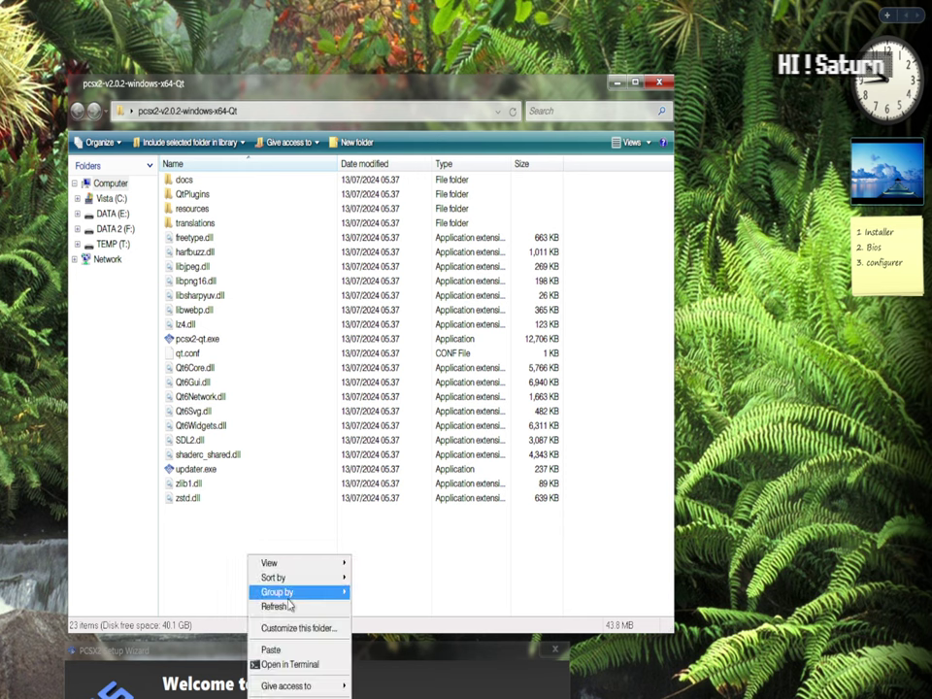
{"action": "left_click", "coordinate": [272, 649]}
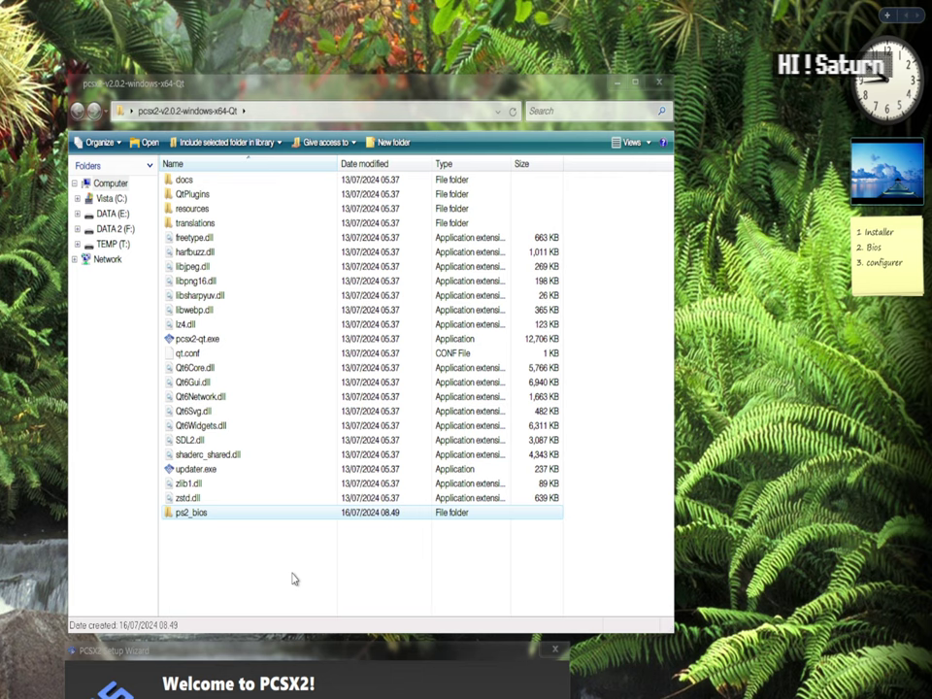
{"action": "left_click", "coordinate": [206, 534]}
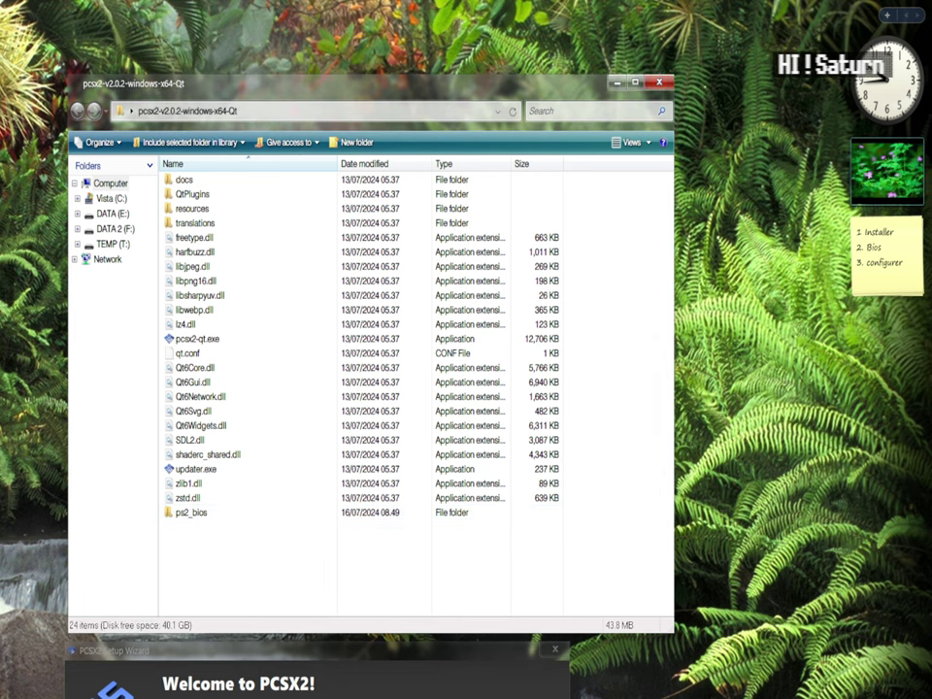
Set the setup wizard's language to Français (fr-FR), keep the Dark Fusion (Gray) theme, and proceed to the BIOS image page
{"action": "left_click_drag", "start_coordinate": [269, 652], "coordinate": [296, 173]}
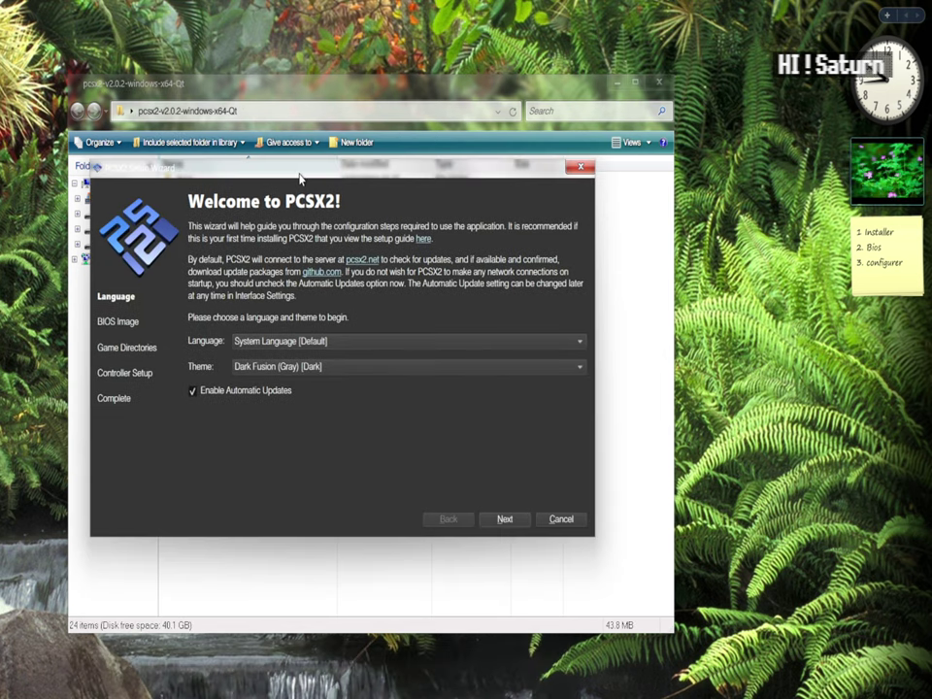
{"action": "left_click", "coordinate": [340, 339]}
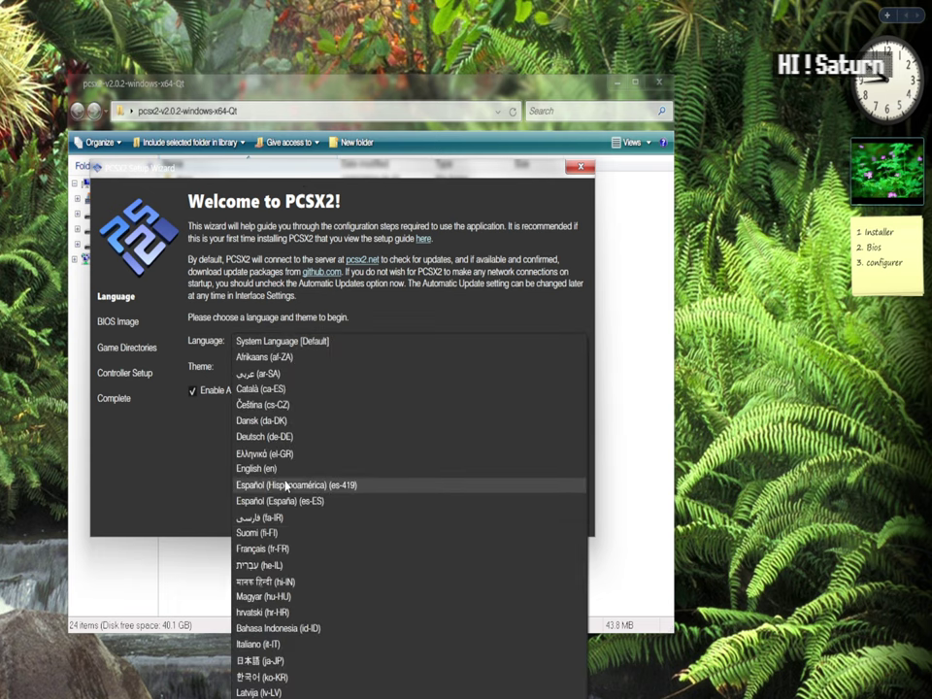
{"action": "left_click", "coordinate": [285, 550]}
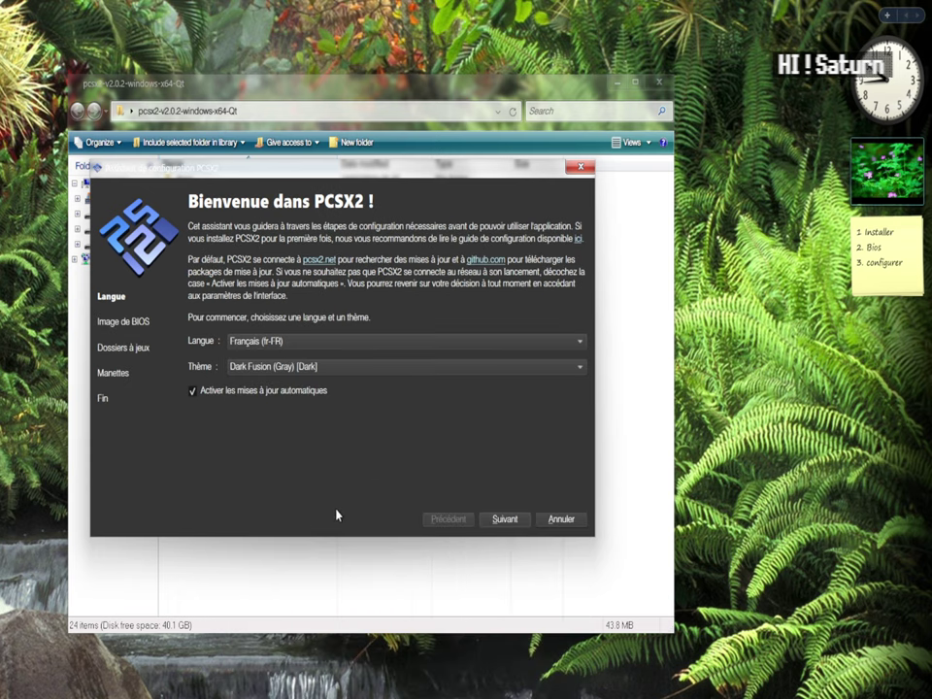
{"action": "left_click", "coordinate": [346, 367]}
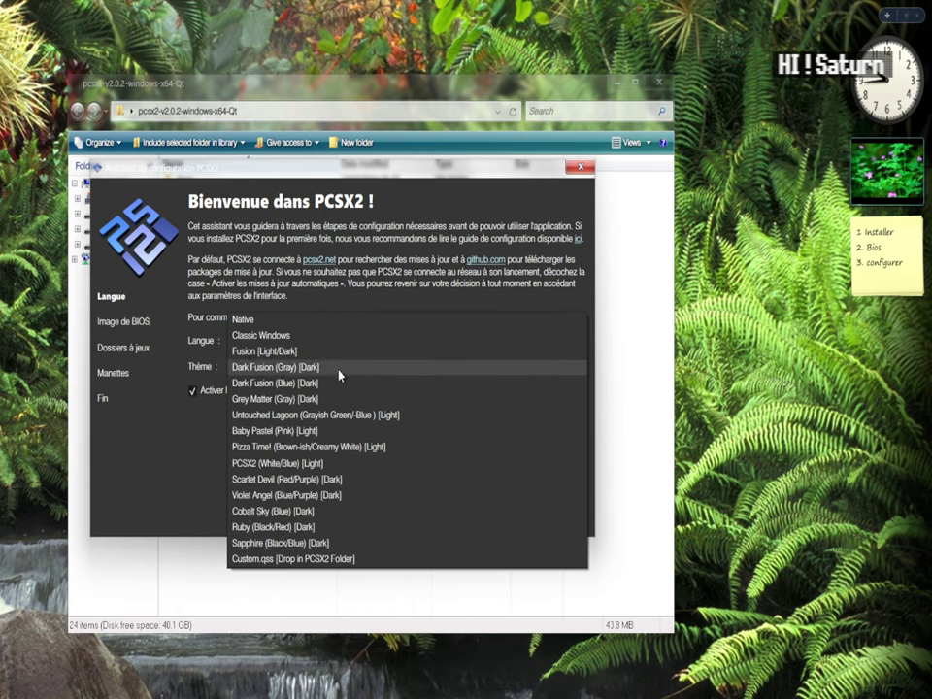
{"action": "left_click", "coordinate": [179, 463]}
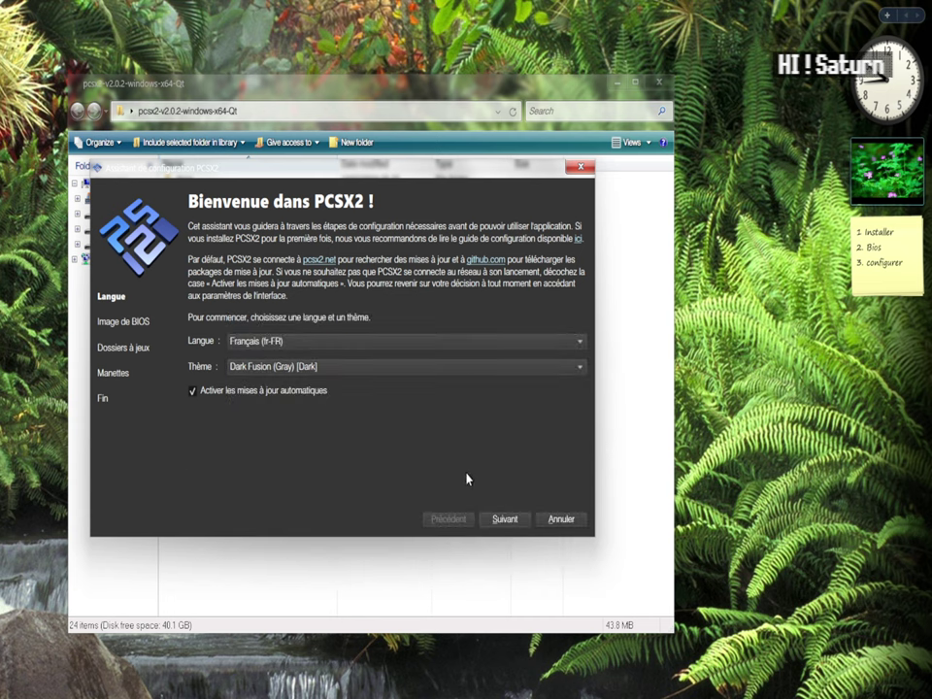
{"action": "left_click", "coordinate": [505, 519]}
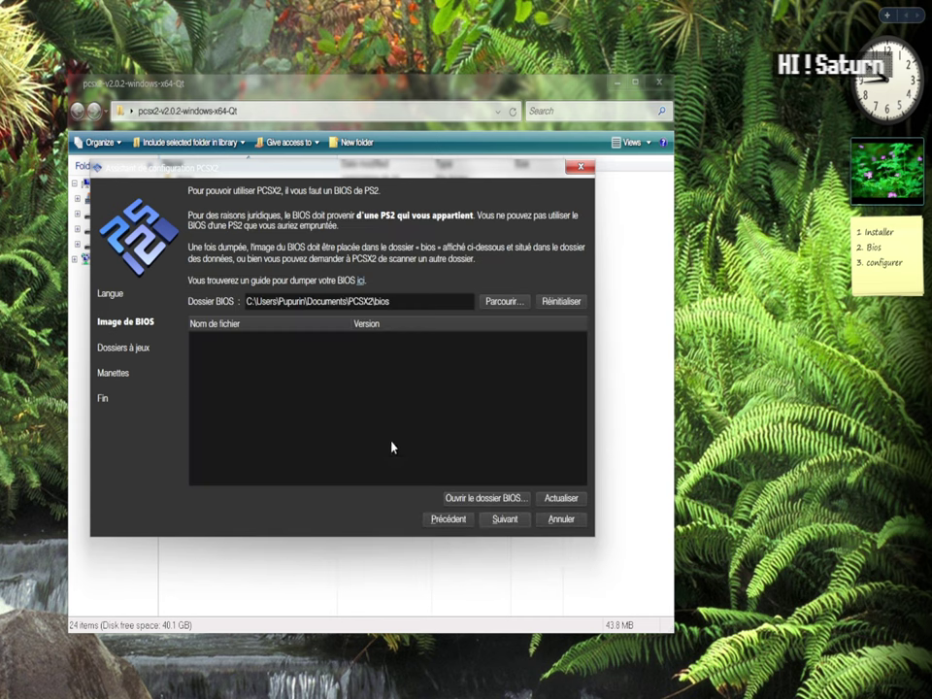
{"action": "left_click_drag", "start_coordinate": [430, 301], "coordinate": [189, 301]}
{"action": "key", "text": "BackSpace"}
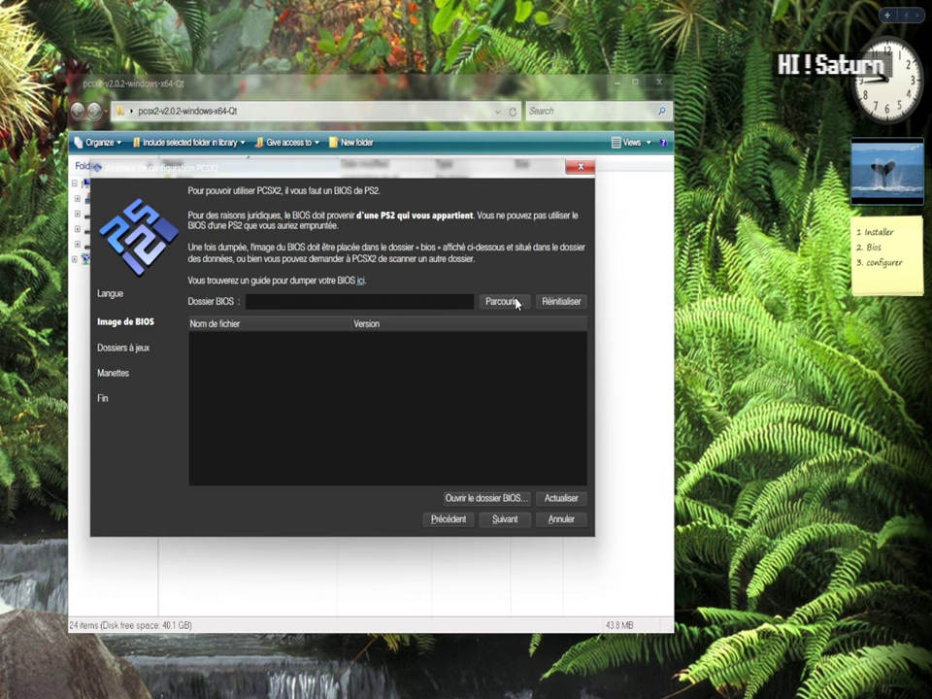
{"action": "left_click", "coordinate": [192, 358]}
{"action": "left_click", "coordinate": [400, 366]}
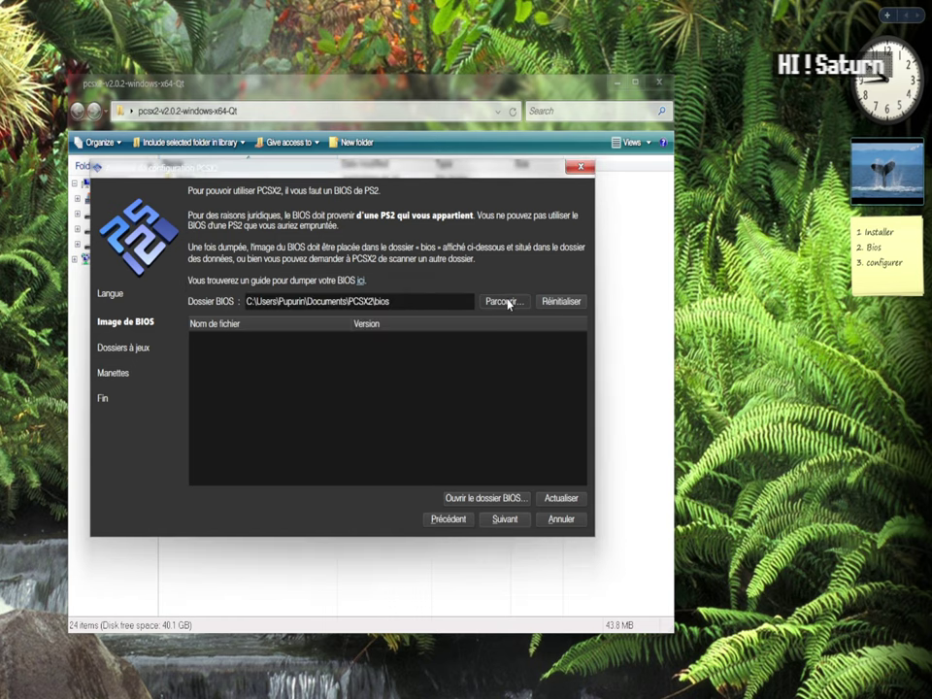
Set the BIOS folder to ps2_bios inside the pcsx2-v2.0.2-windows-x64-Qt folder on the Desktop
{"action": "left_click", "coordinate": [500, 302]}
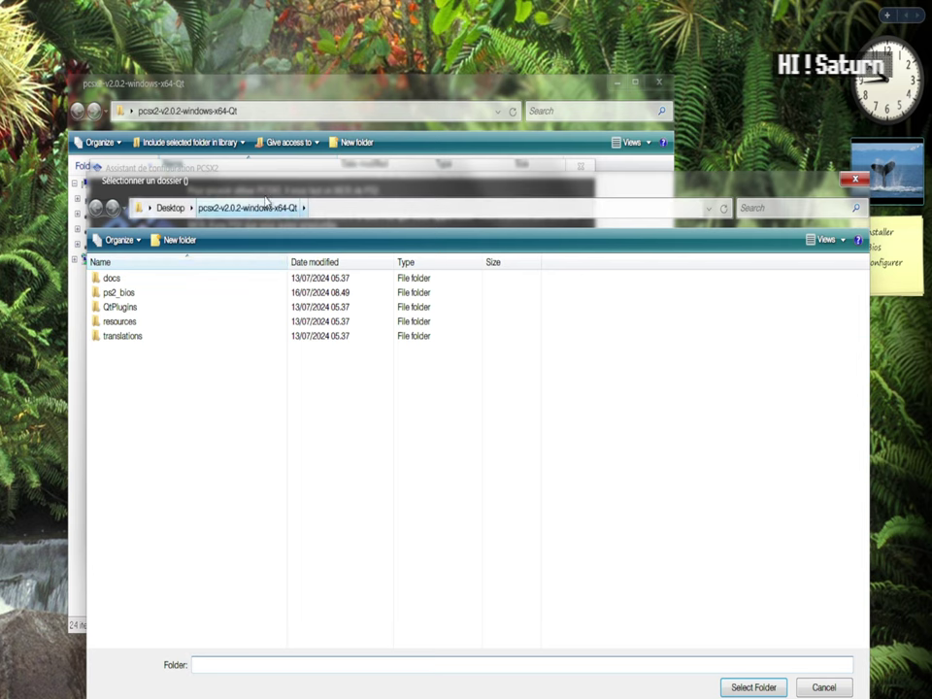
{"action": "left_click_drag", "start_coordinate": [265, 193], "coordinate": [251, 360]}
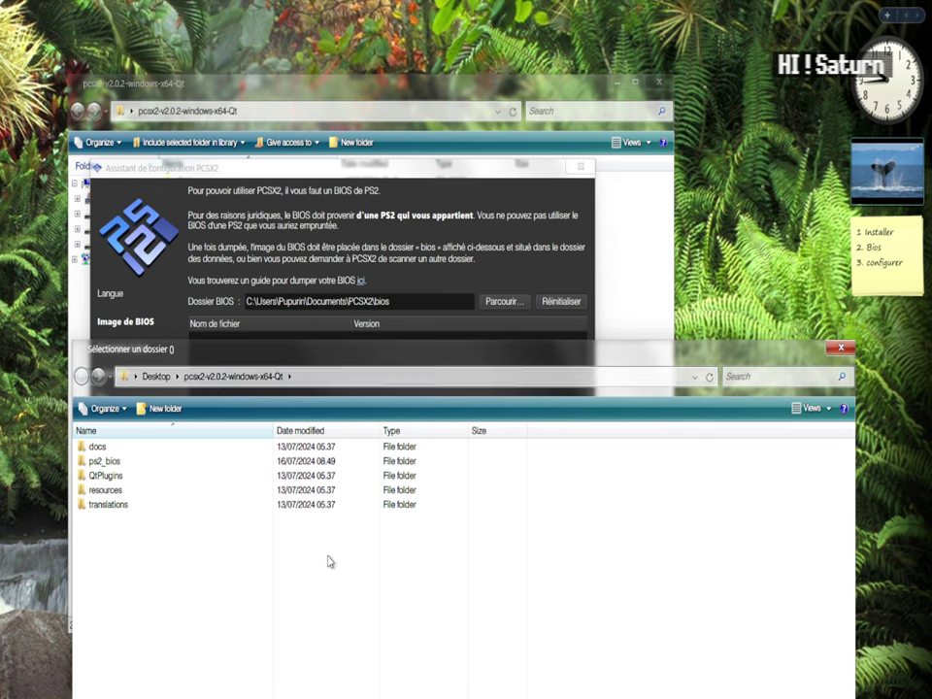
{"action": "left_click", "coordinate": [103, 461]}
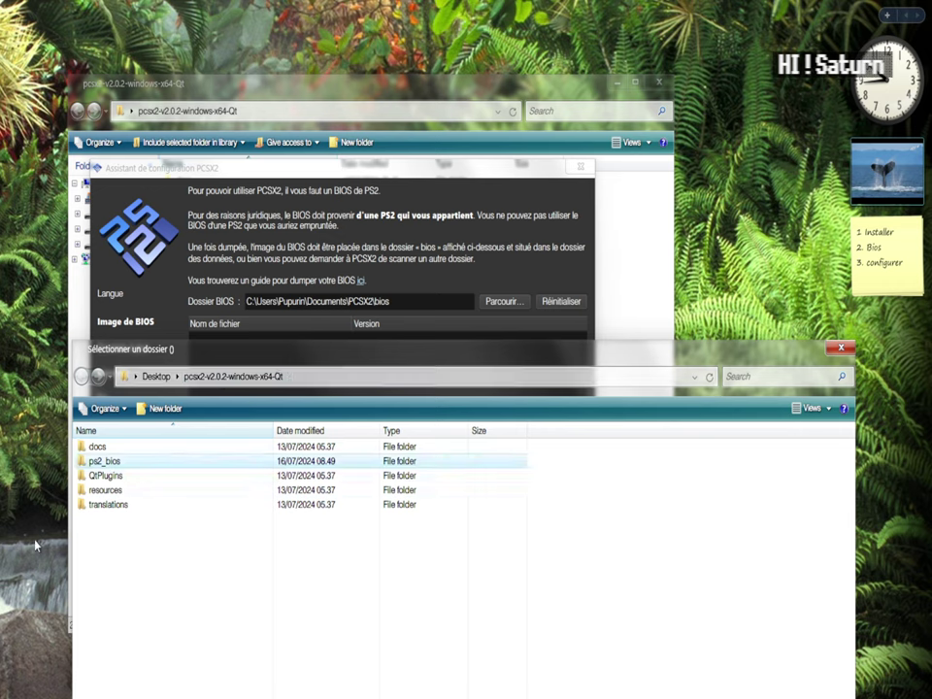
{"action": "double_click", "coordinate": [116, 462]}
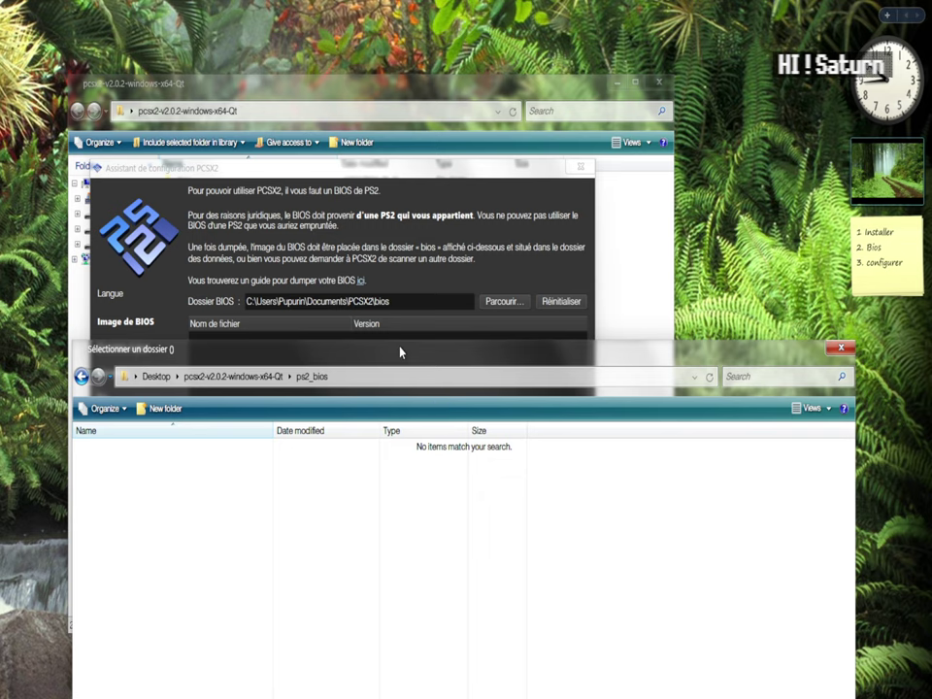
{"action": "left_click_drag", "start_coordinate": [399, 351], "coordinate": [353, 69]}
{"action": "left_click", "coordinate": [690, 572]}
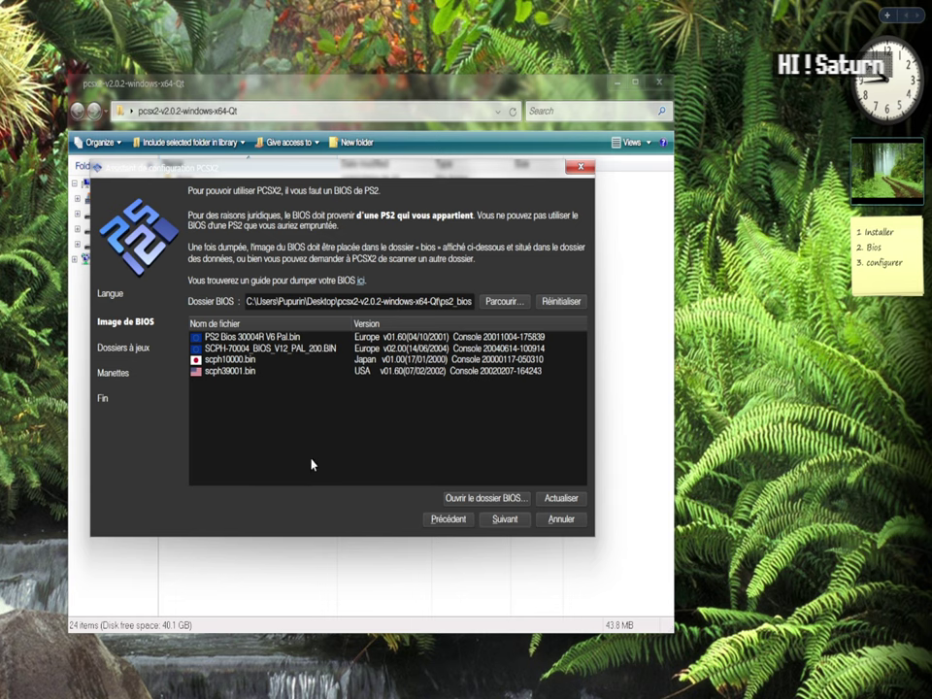
Choose the USA BIOS image scph39001.bin and proceed to the game directories page
{"action": "left_click", "coordinate": [237, 360]}
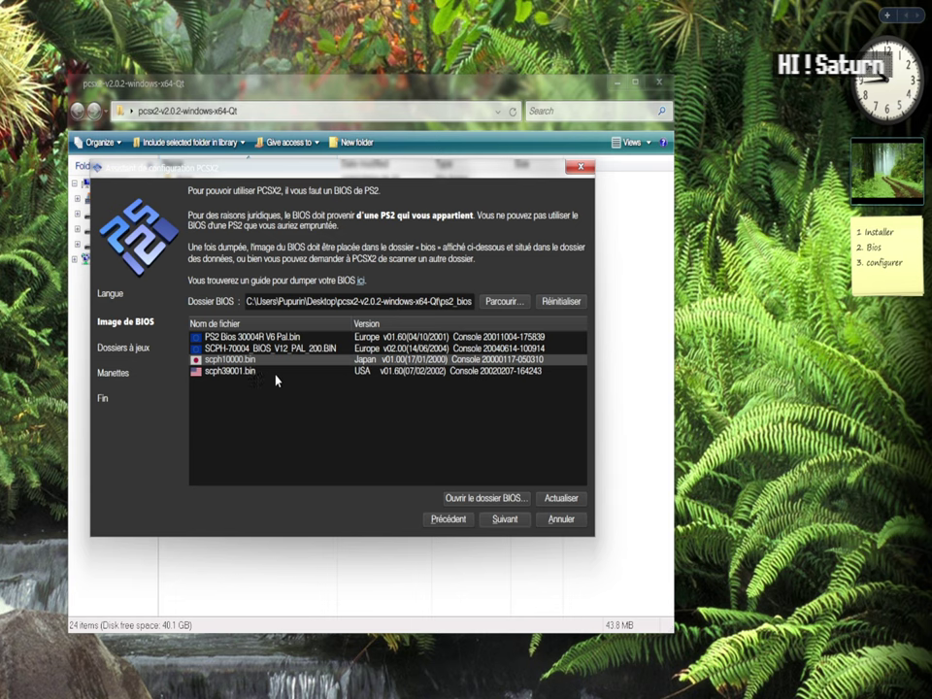
{"action": "left_click", "coordinate": [231, 370]}
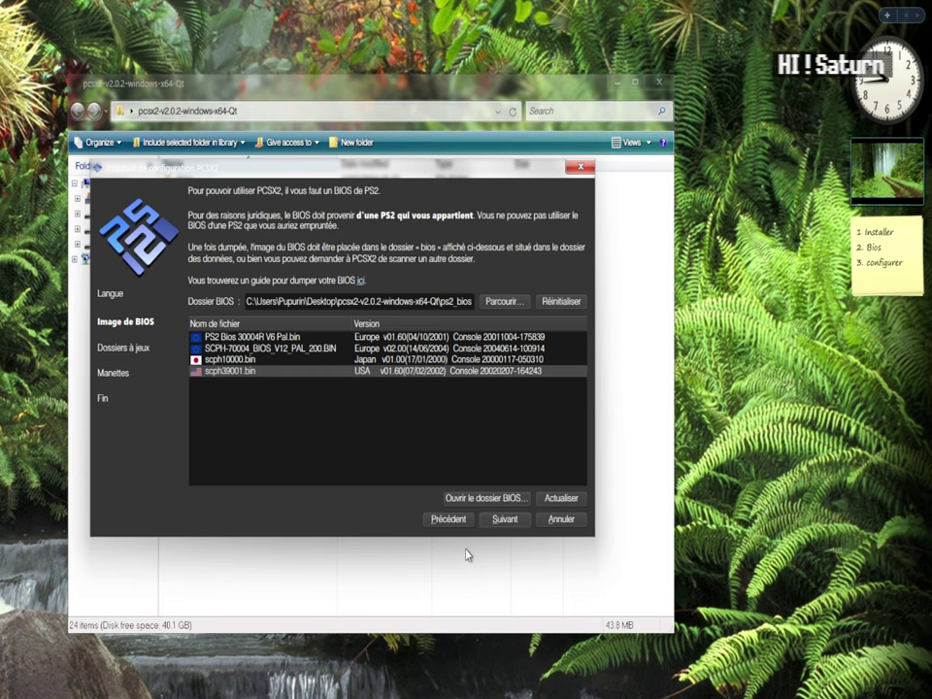
{"action": "left_click", "coordinate": [505, 519]}
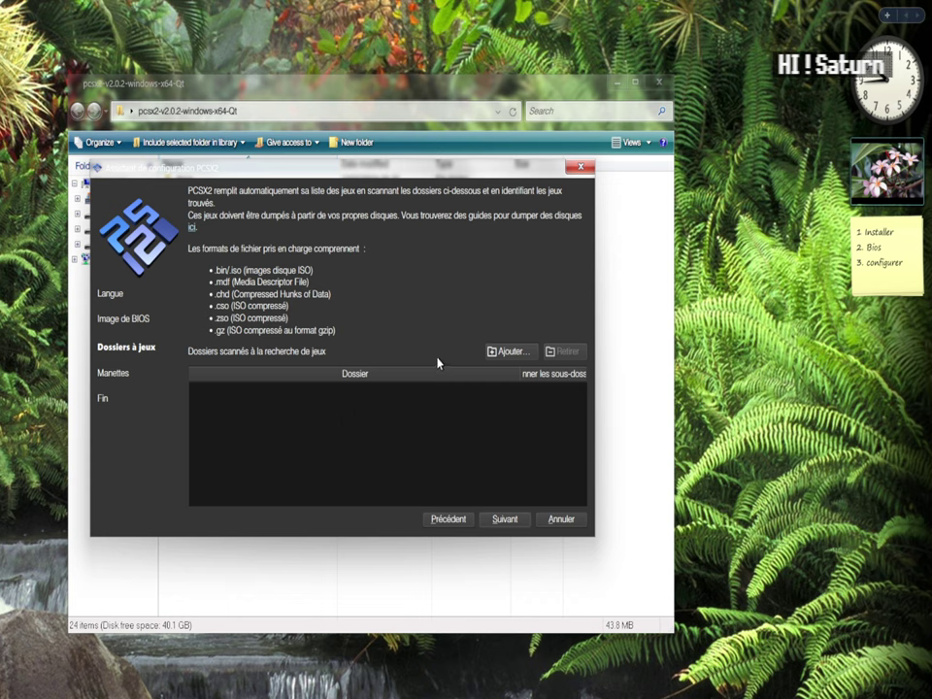
Add E:\ISOS\Playstation 2 as a game directory and have its subfolders scanned
{"action": "left_click", "coordinate": [503, 353]}
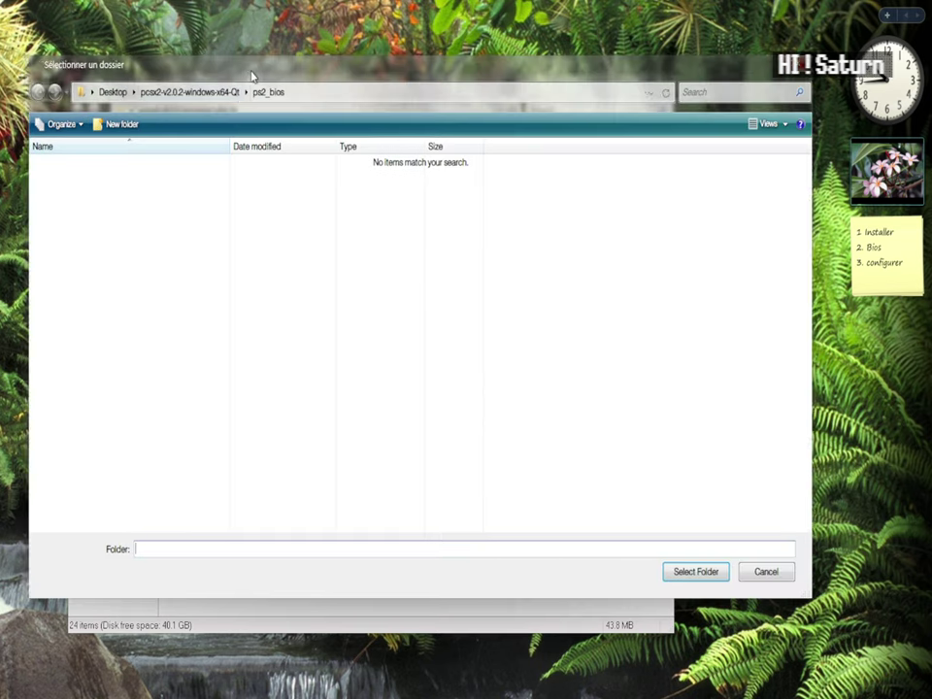
{"action": "left_click_drag", "start_coordinate": [251, 77], "coordinate": [330, 266]}
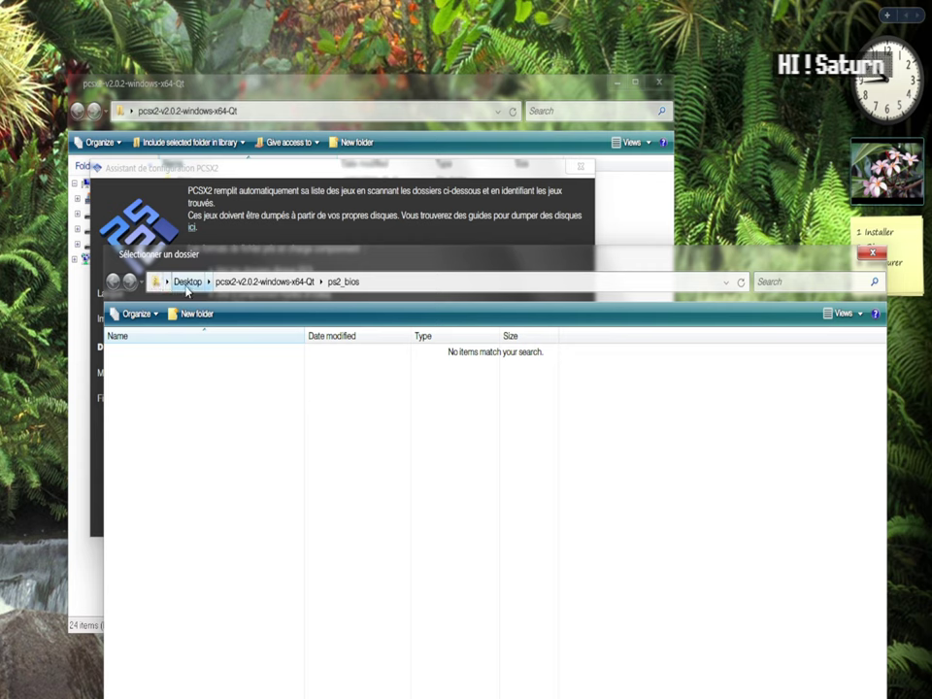
{"action": "left_click", "coordinate": [167, 281]}
{"action": "left_click", "coordinate": [190, 429]}
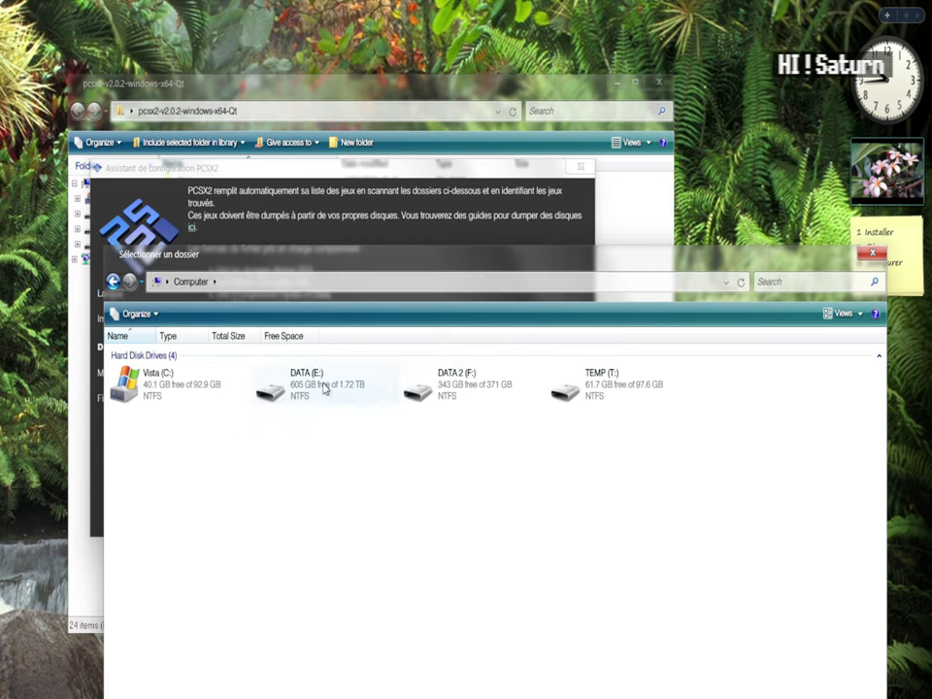
{"action": "double_click", "coordinate": [282, 382]}
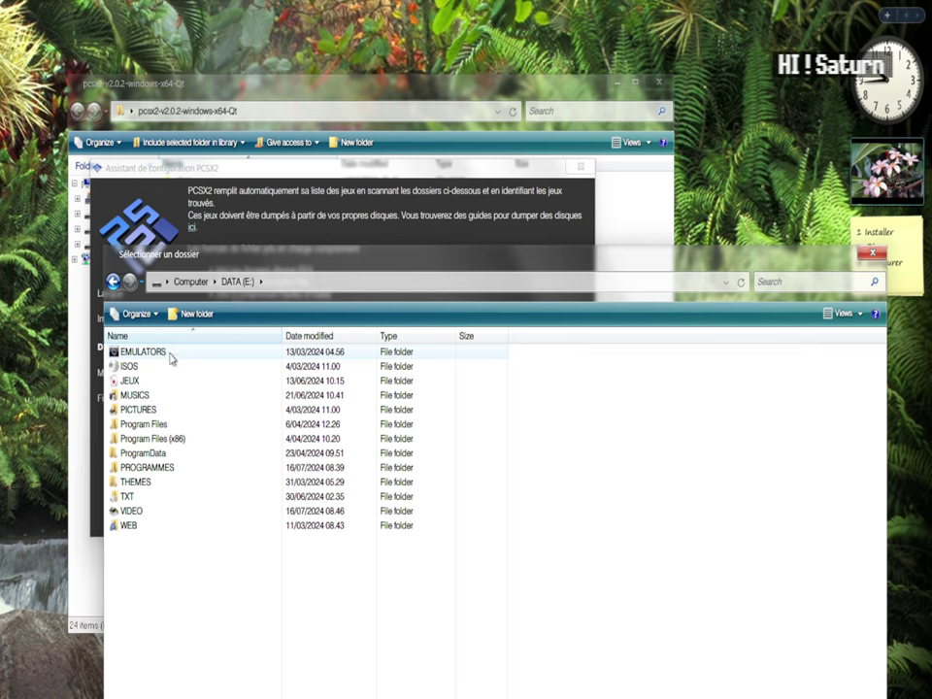
{"action": "double_click", "coordinate": [129, 367]}
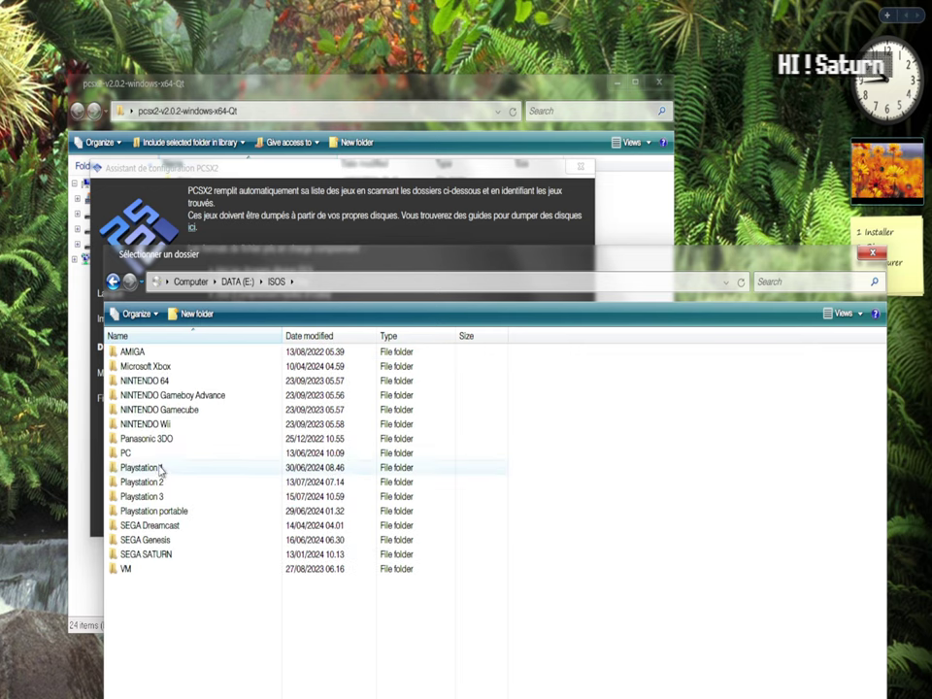
{"action": "double_click", "coordinate": [150, 481]}
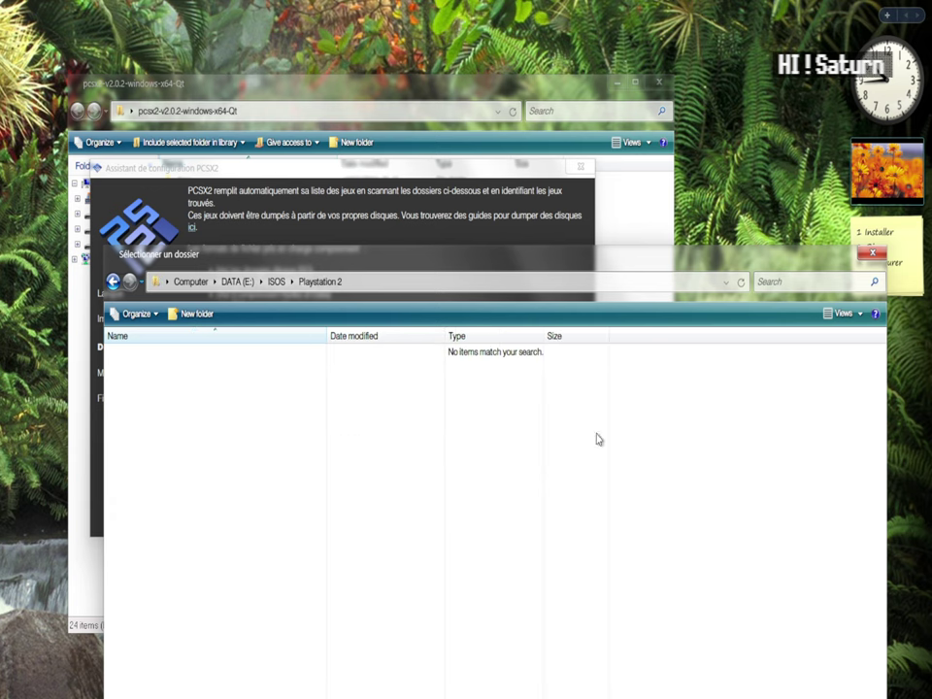
{"action": "key", "text": "Return"}
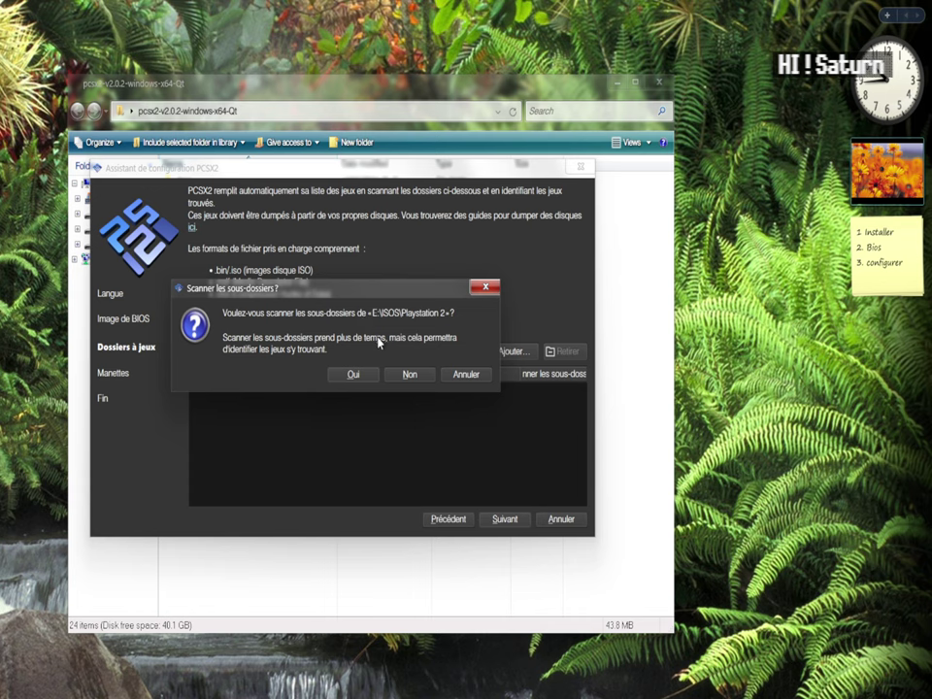
{"action": "left_click", "coordinate": [348, 378]}
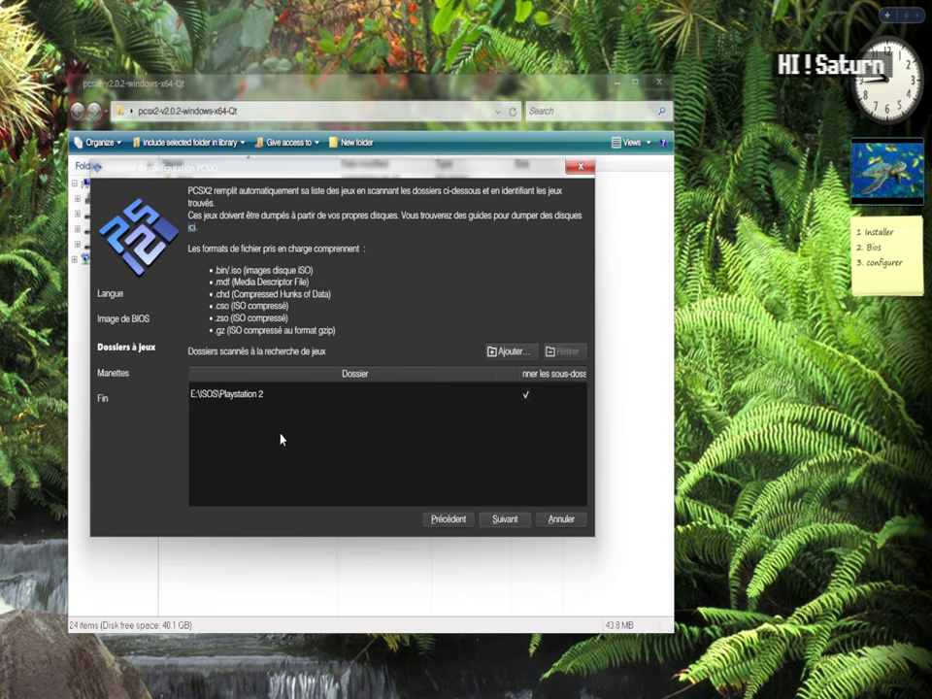
Keep the default controller assignments, with DualShock 2 on port 1, and finish the setup wizard
{"action": "left_click", "coordinate": [503, 522]}
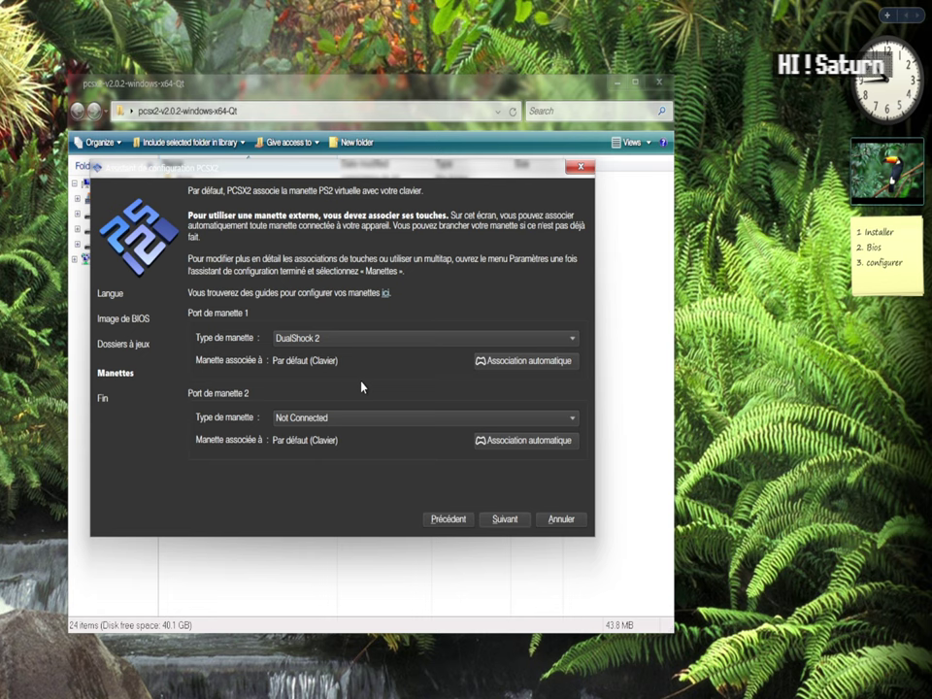
{"action": "left_click", "coordinate": [500, 519]}
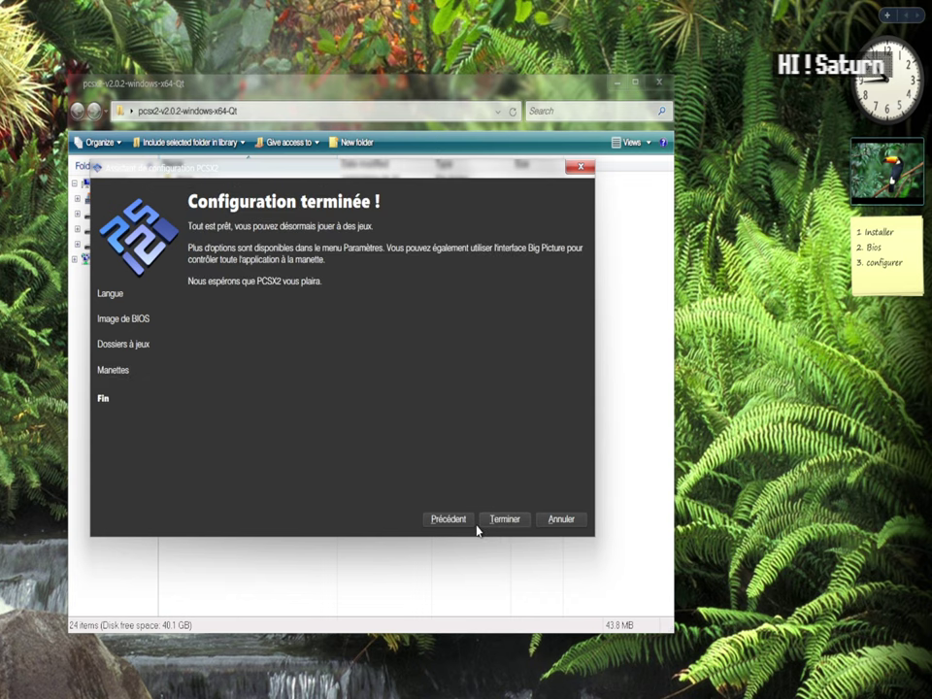
{"action": "left_click", "coordinate": [504, 520]}
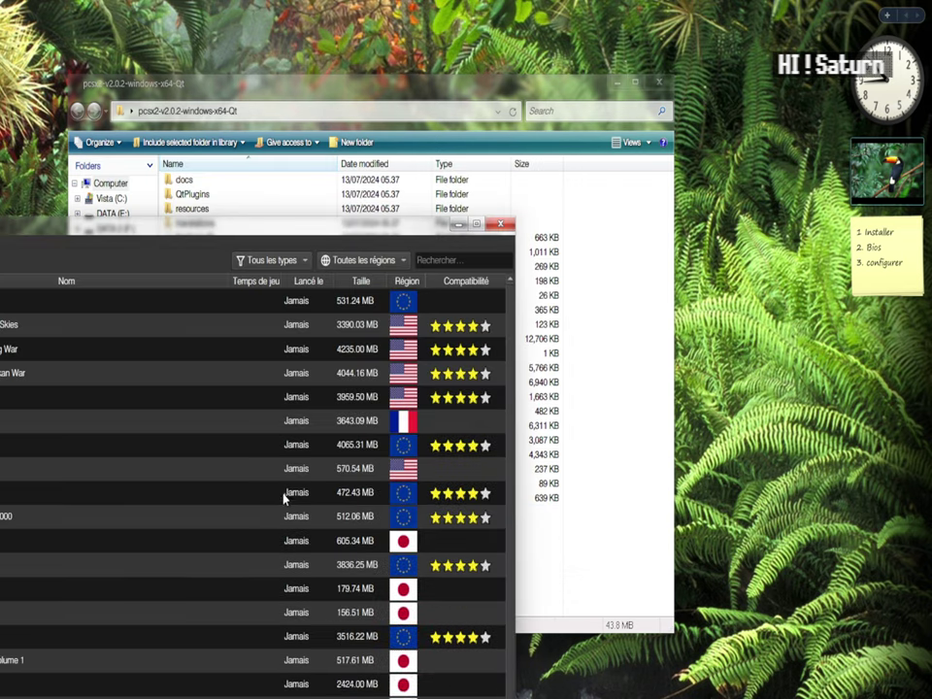
Place the PCSX2 main window fully on the desktop and look through the game list
{"action": "left_click_drag", "start_coordinate": [142, 244], "coordinate": [352, 86]}
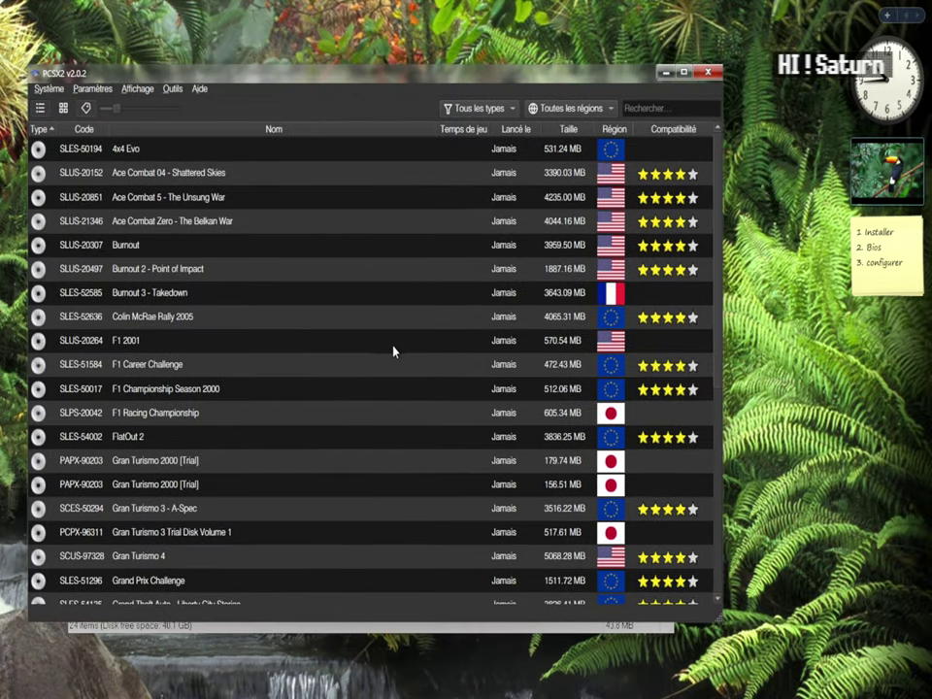
{"action": "scroll", "coordinate": [308, 416], "scroll_direction": "down", "scroll_amount": 5}
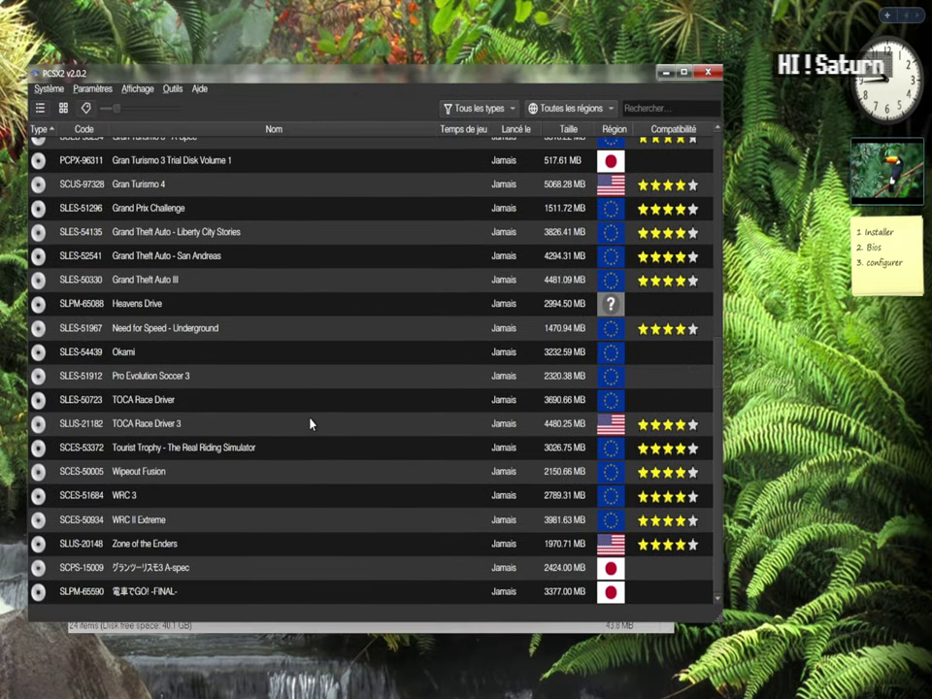
{"action": "scroll", "coordinate": [310, 420], "scroll_direction": "up", "scroll_amount": 4}
{"action": "scroll", "coordinate": [312, 423], "scroll_direction": "up", "scroll_amount": 1}
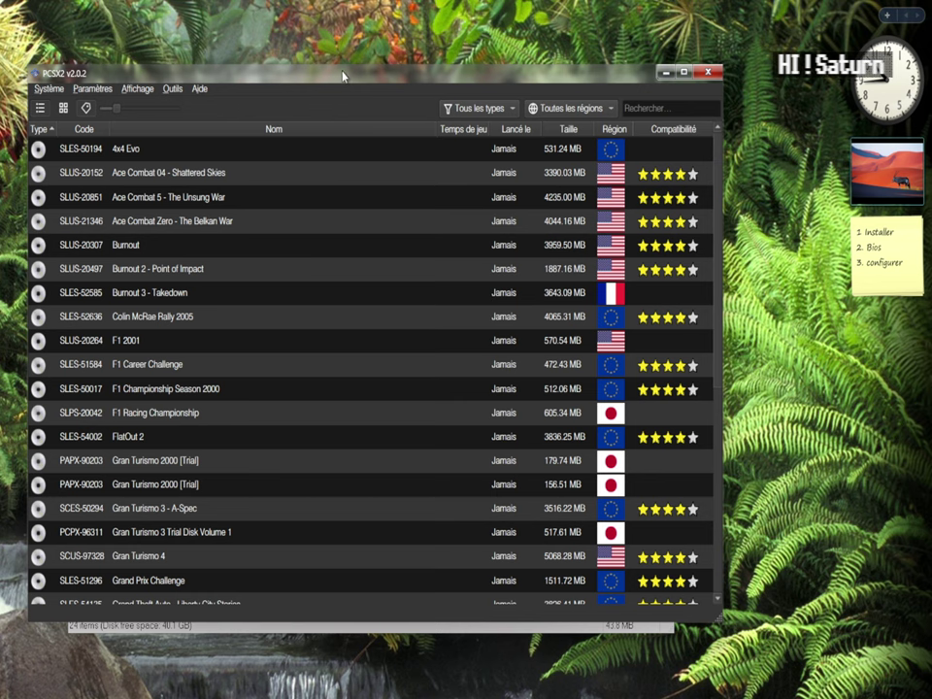
{"action": "left_click_drag", "start_coordinate": [342, 76], "coordinate": [351, 93]}
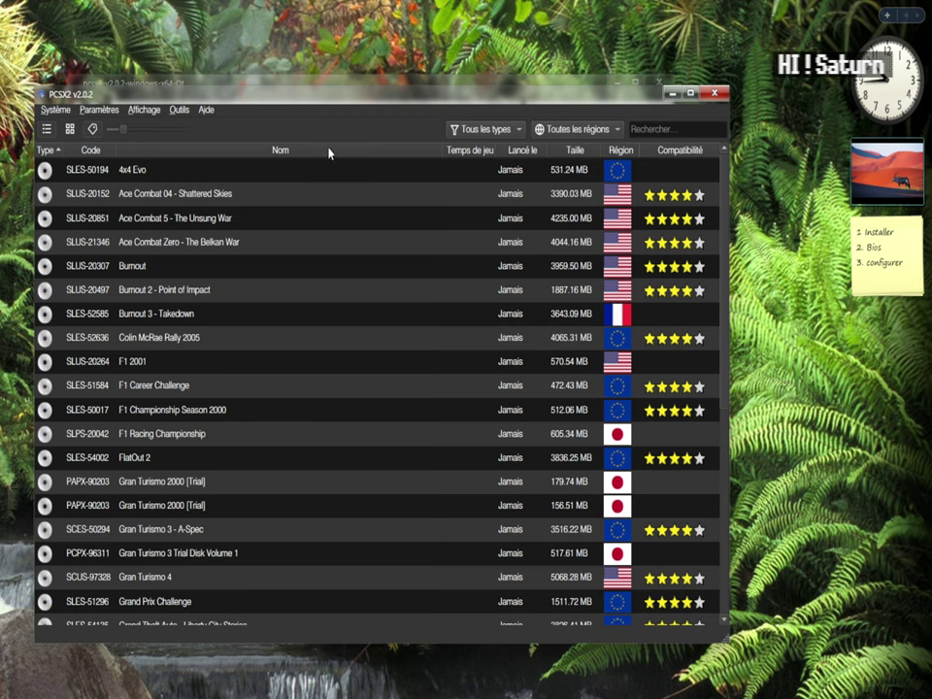
Open the controller settings and show the button bindings of the DualShock 2 on port 1
{"action": "left_click", "coordinate": [99, 110]}
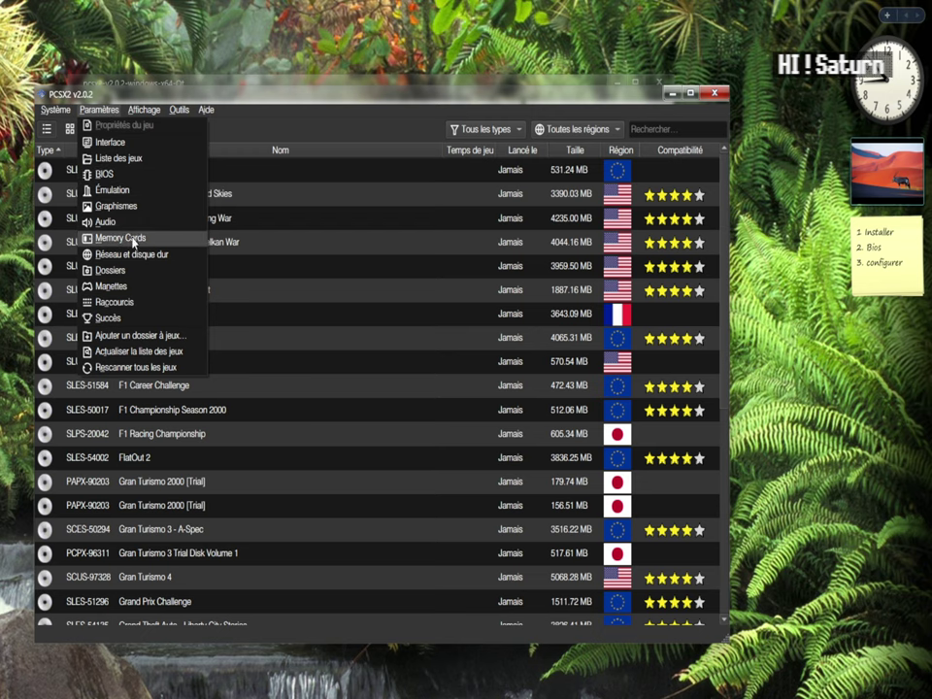
{"action": "left_click", "coordinate": [110, 286]}
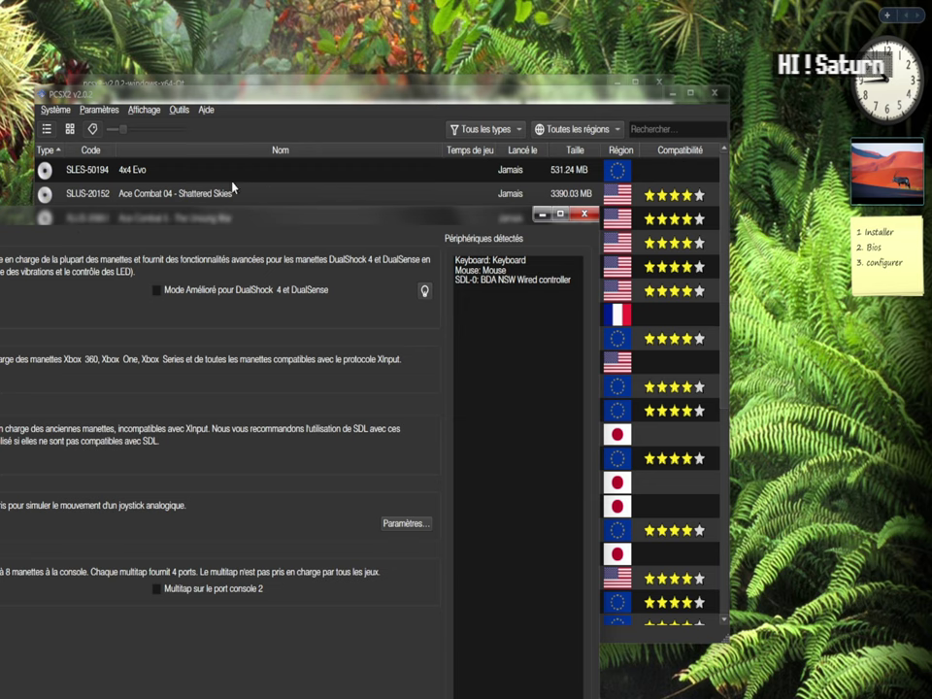
{"action": "left_click_drag", "start_coordinate": [181, 220], "coordinate": [440, 104]}
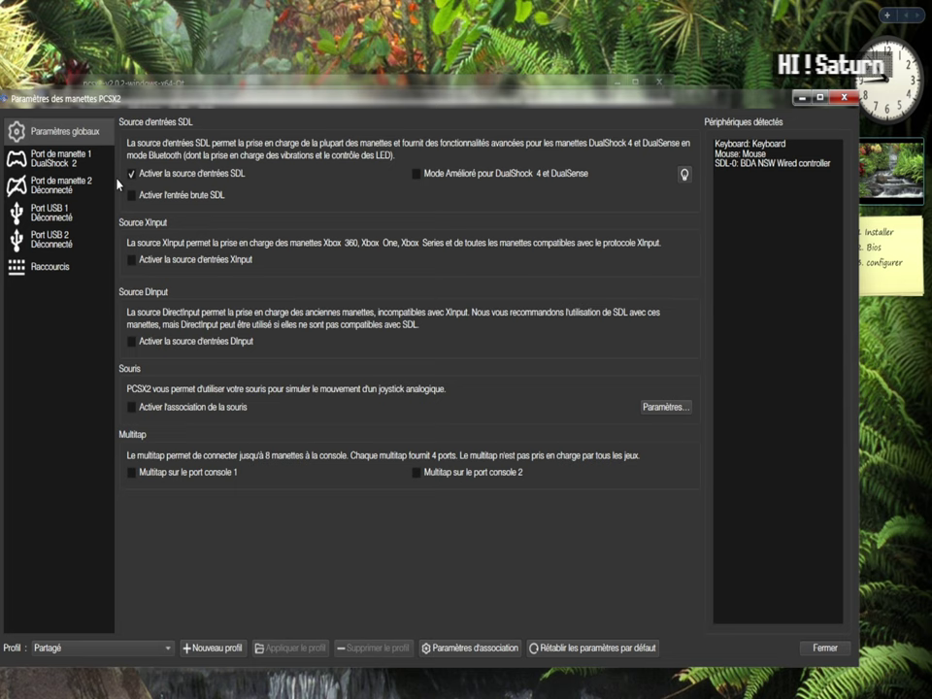
{"action": "left_click", "coordinate": [51, 166]}
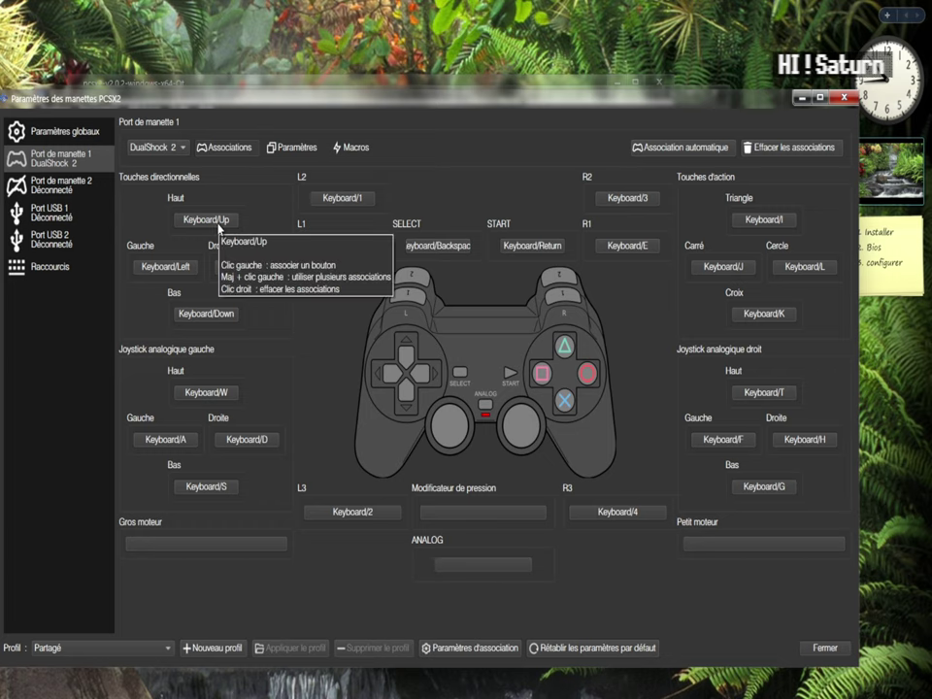
Bind directional Up to the gamepad, automatically map all port 1 bindings to SDL-0 (BDA NSW Wired controller), and close the controller settings
{"action": "left_click", "coordinate": [219, 229]}
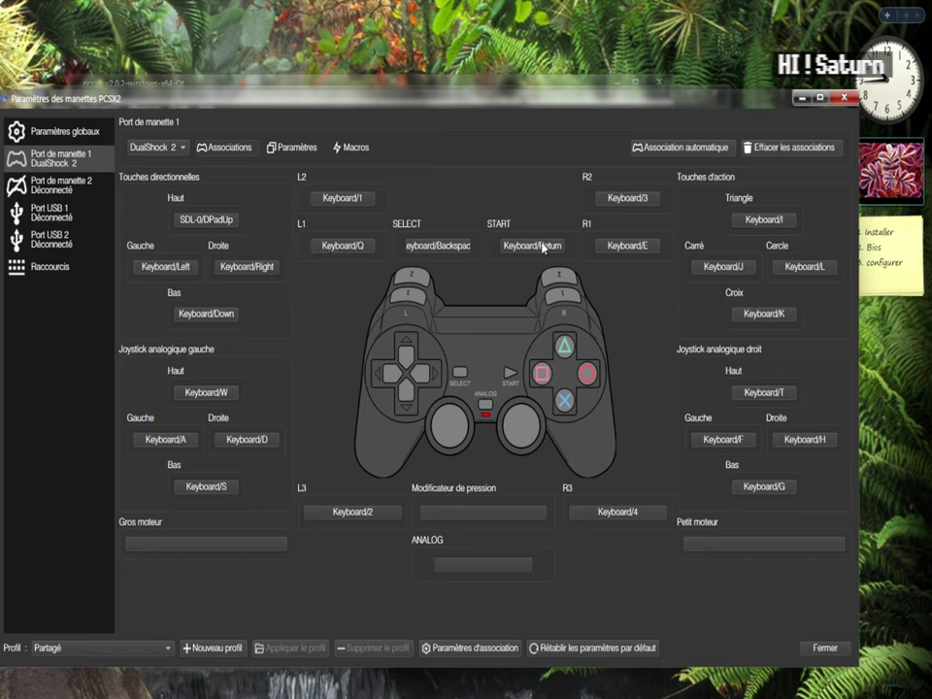
{"action": "left_click", "coordinate": [698, 150]}
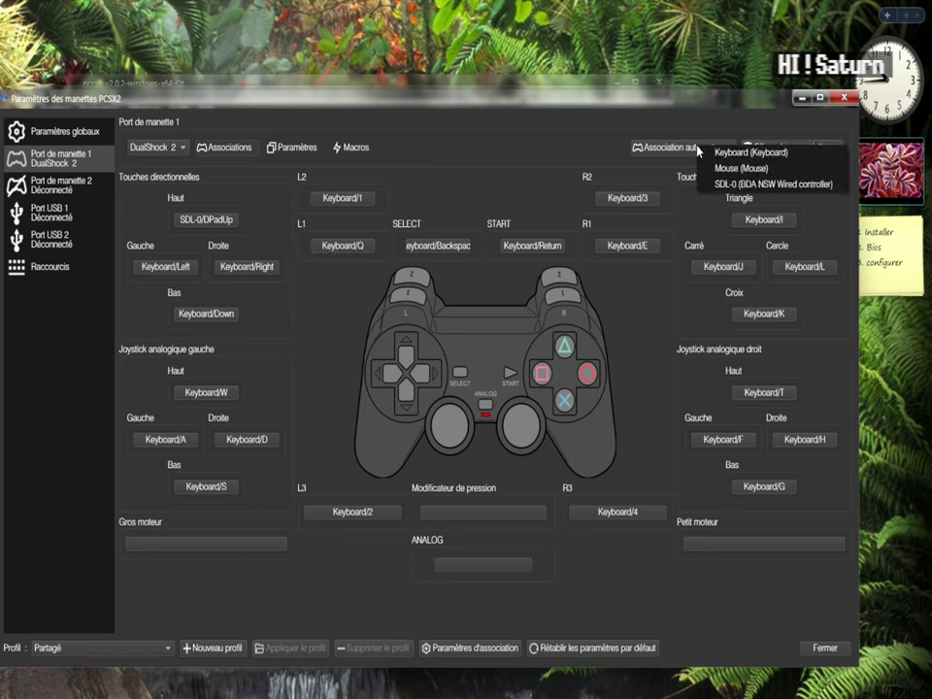
{"action": "left_click", "coordinate": [763, 185]}
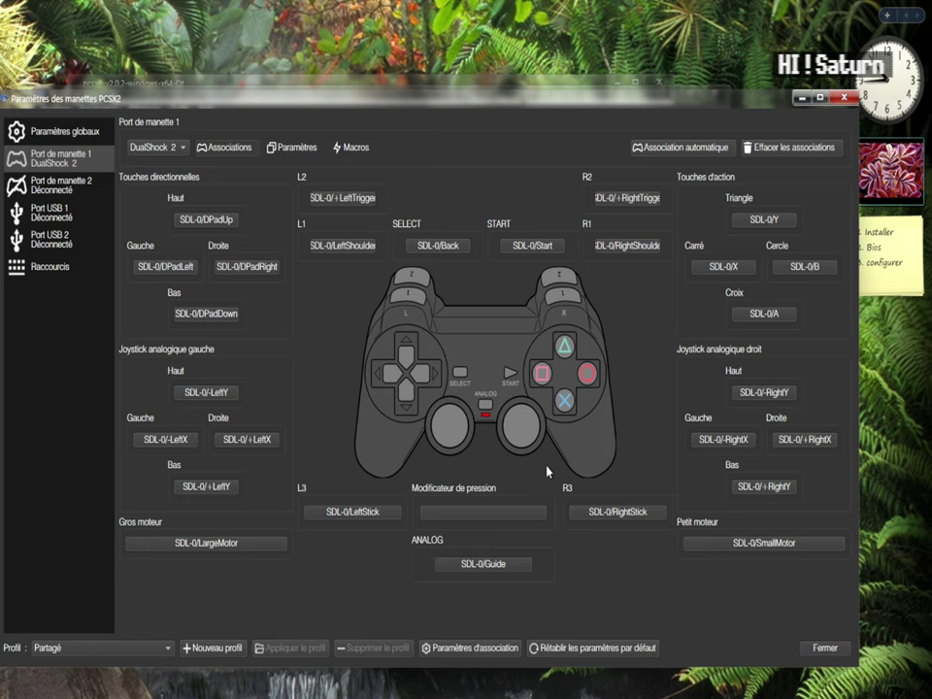
{"action": "left_click", "coordinate": [825, 647]}
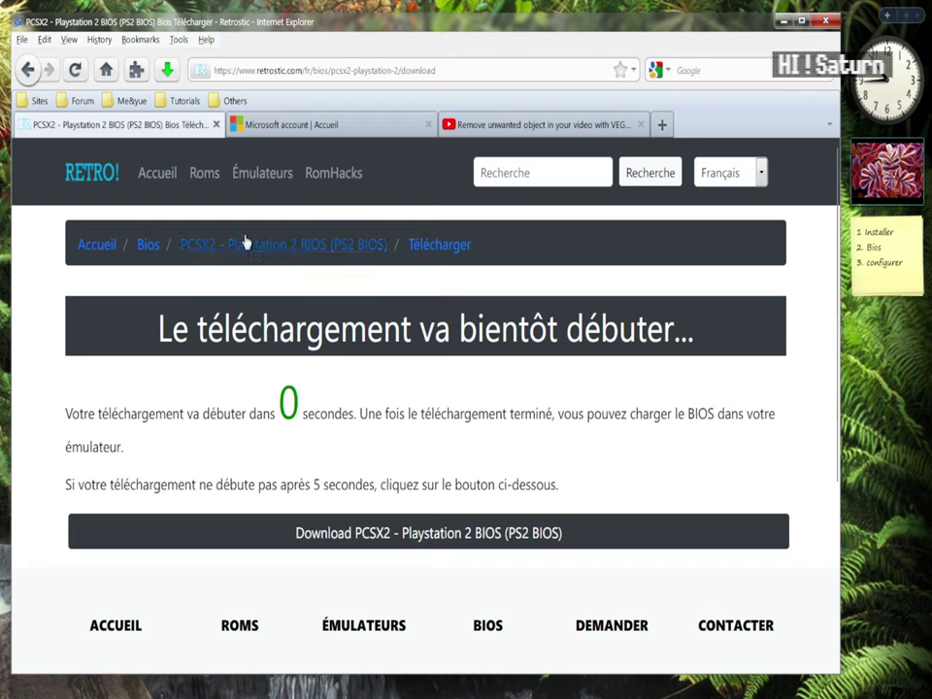
Switch to the web browser, go to the Google home page and search for "PS2 gran turismo 4 iso"
{"action": "left_click", "coordinate": [107, 70]}
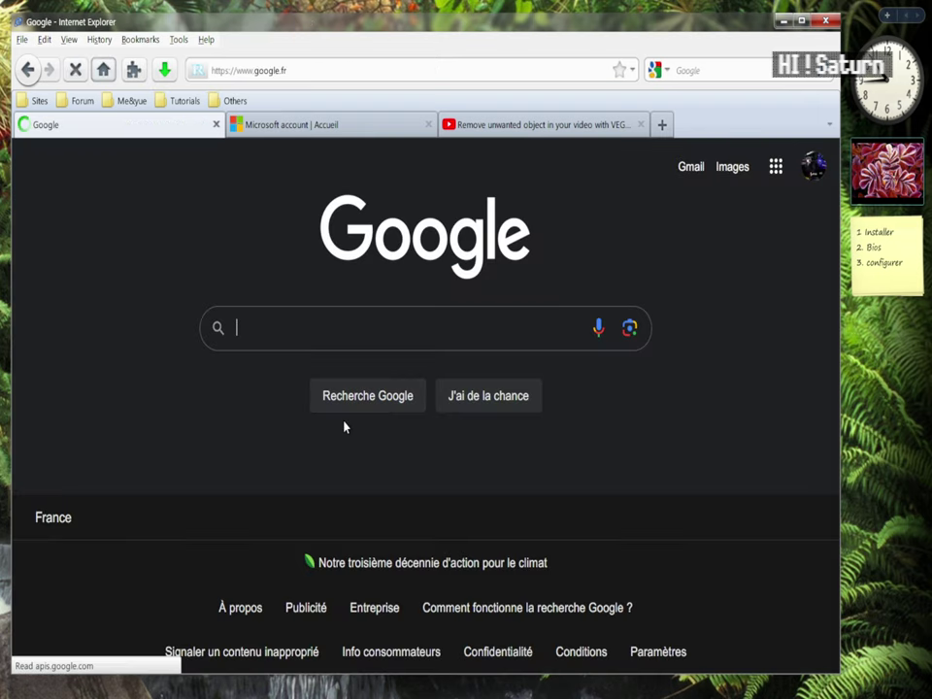
{"action": "left_click", "coordinate": [378, 333]}
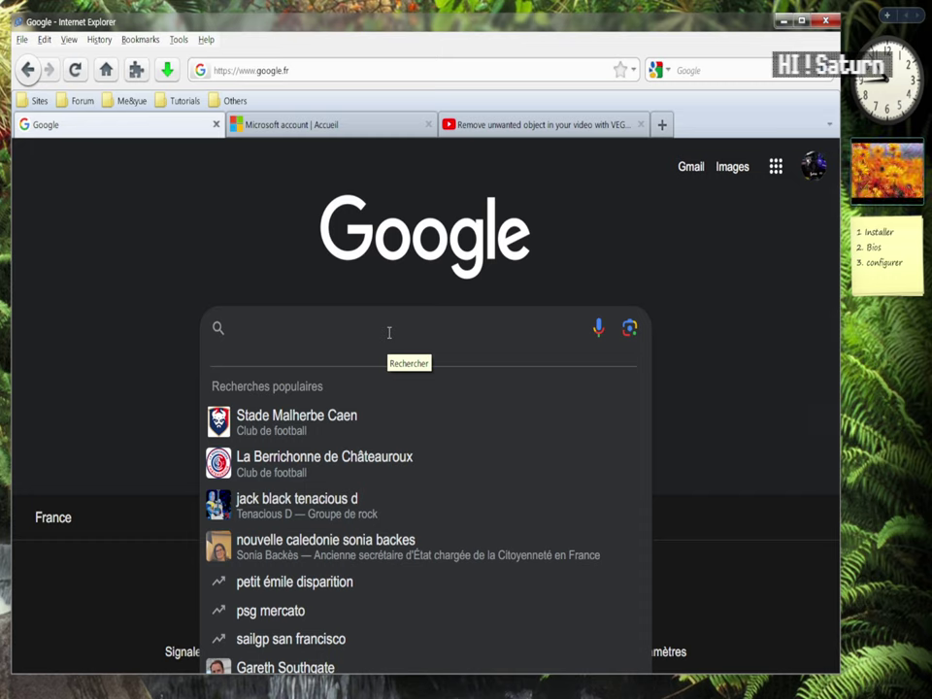
{"action": "type", "text": "PS2"}
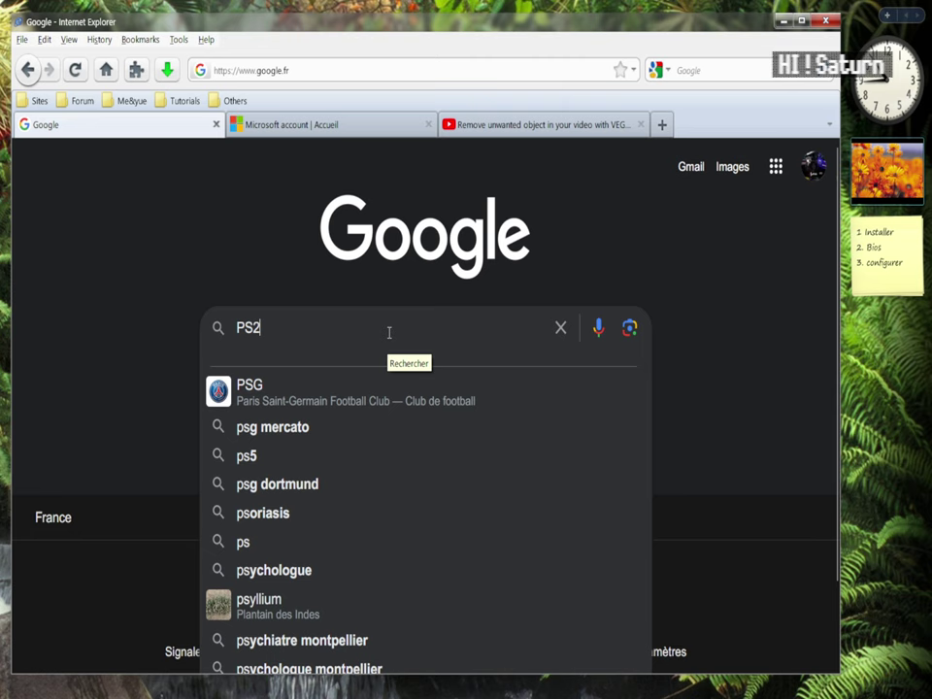
{"action": "type", "text": " gran t"}
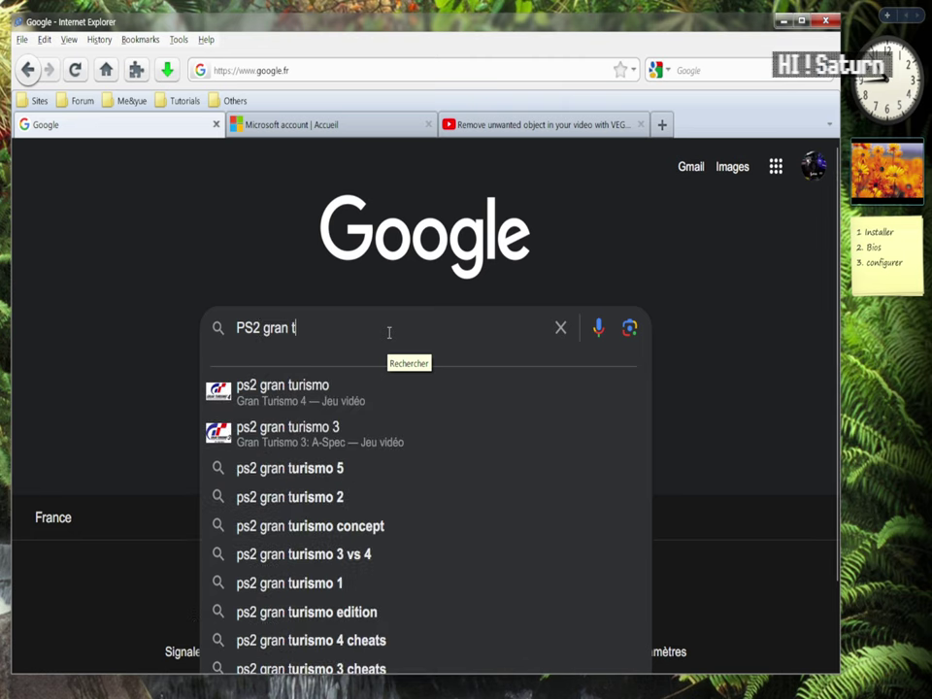
{"action": "type", "text": "urismo 3"}
{"action": "key", "text": "BackSpace"}
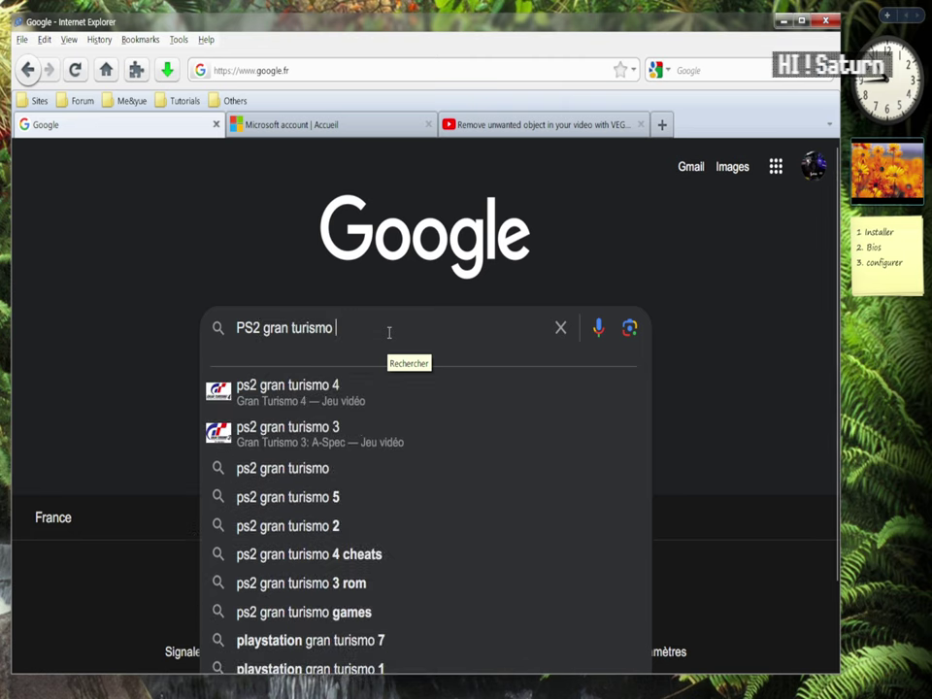
{"action": "type", "text": "4 iso"}
{"action": "key", "text": "Return"}
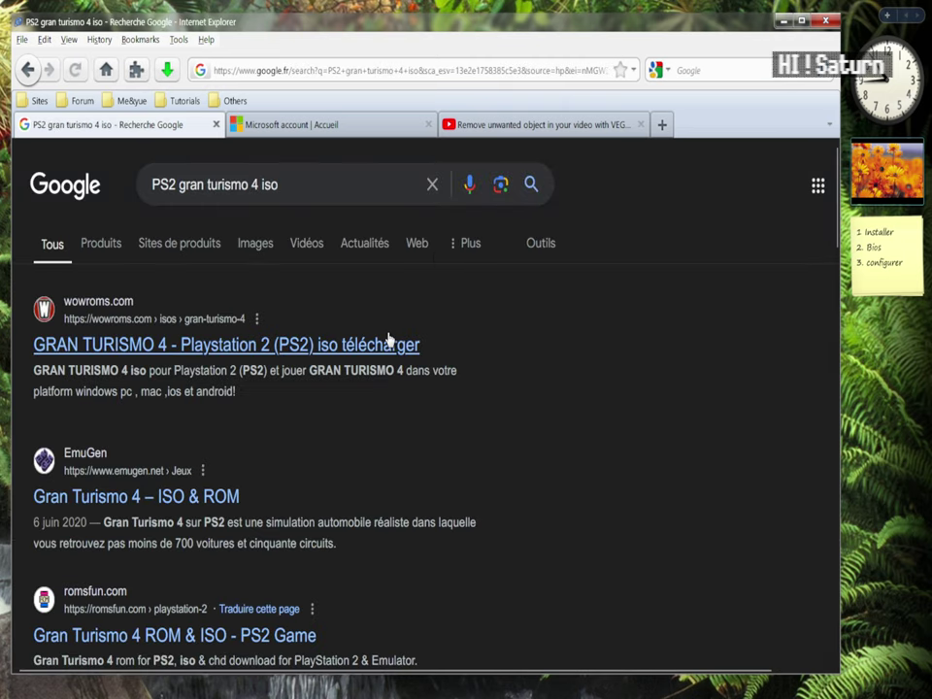
Look through the search results, open the wowroms.com page for Gran Turismo 4, and examine its download options and file name
{"action": "scroll", "coordinate": [511, 427], "scroll_direction": "down", "scroll_amount": 4}
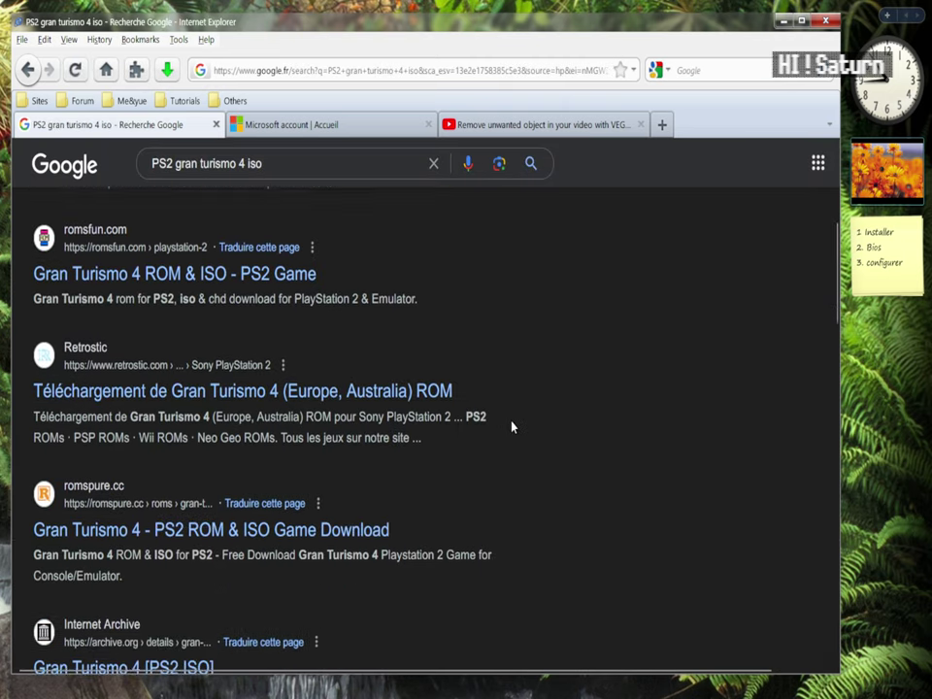
{"action": "scroll", "coordinate": [512, 426], "scroll_direction": "up", "scroll_amount": 3}
{"action": "scroll", "coordinate": [511, 426], "scroll_direction": "up", "scroll_amount": 2}
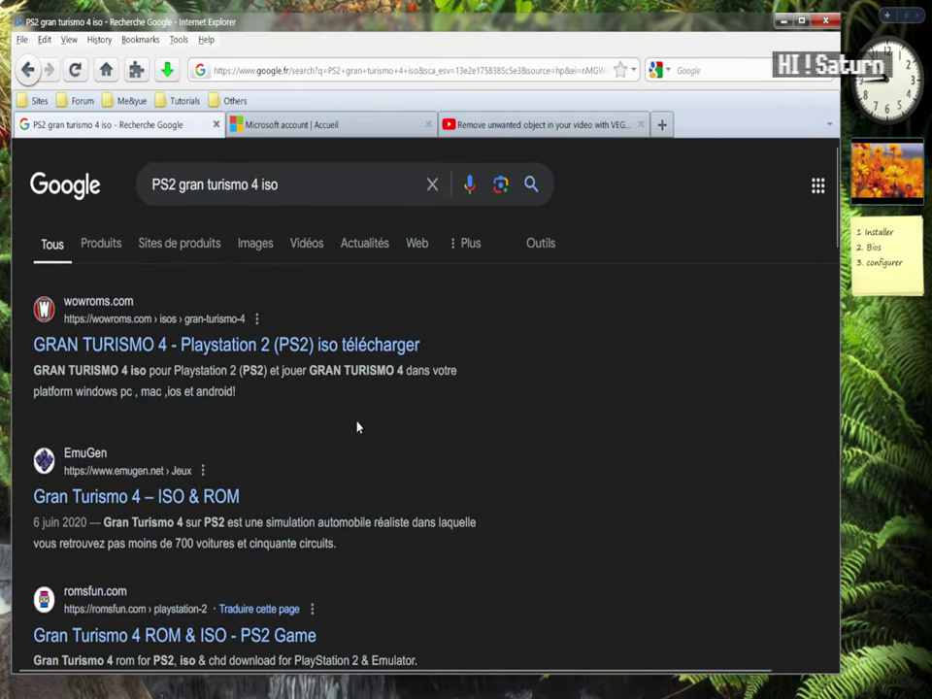
{"action": "left_click", "coordinate": [210, 350]}
{"action": "scroll", "coordinate": [630, 412], "scroll_direction": "down", "scroll_amount": 3}
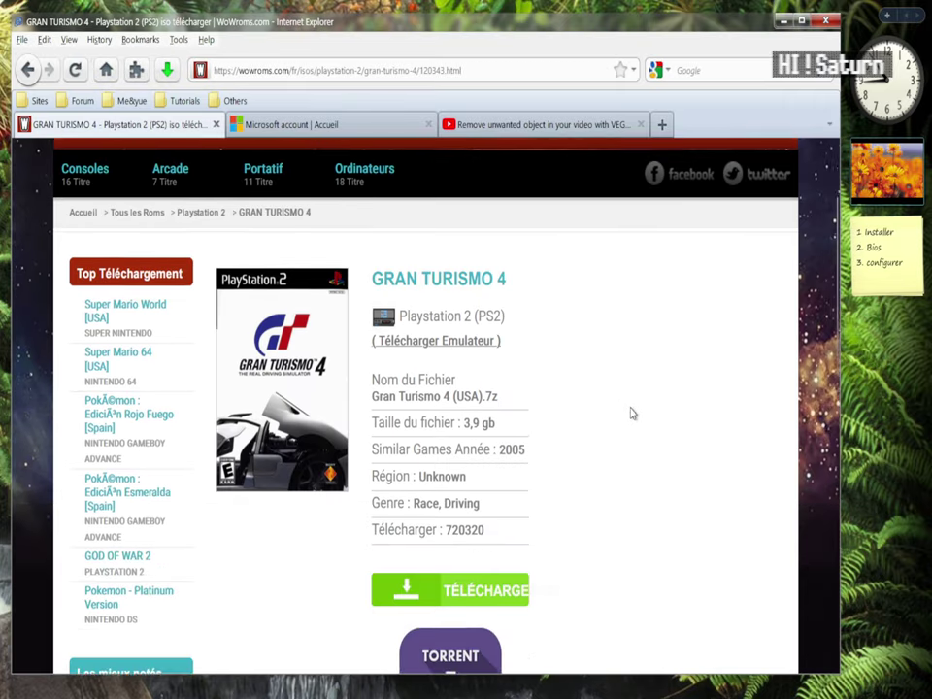
{"action": "scroll", "coordinate": [622, 360], "scroll_direction": "down", "scroll_amount": 2}
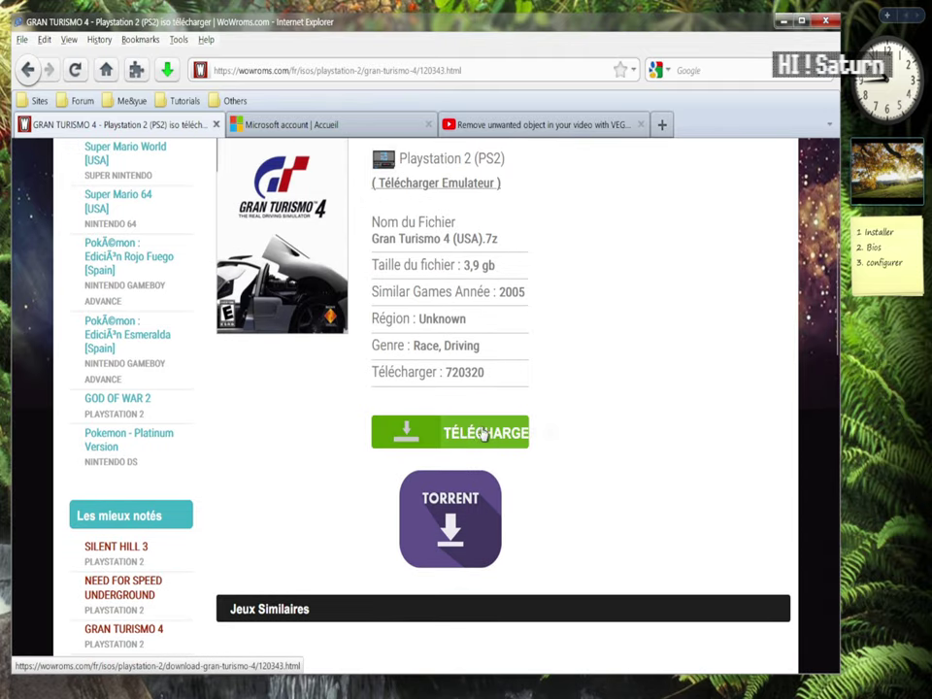
{"action": "scroll", "coordinate": [529, 419], "scroll_direction": "up", "scroll_amount": 4}
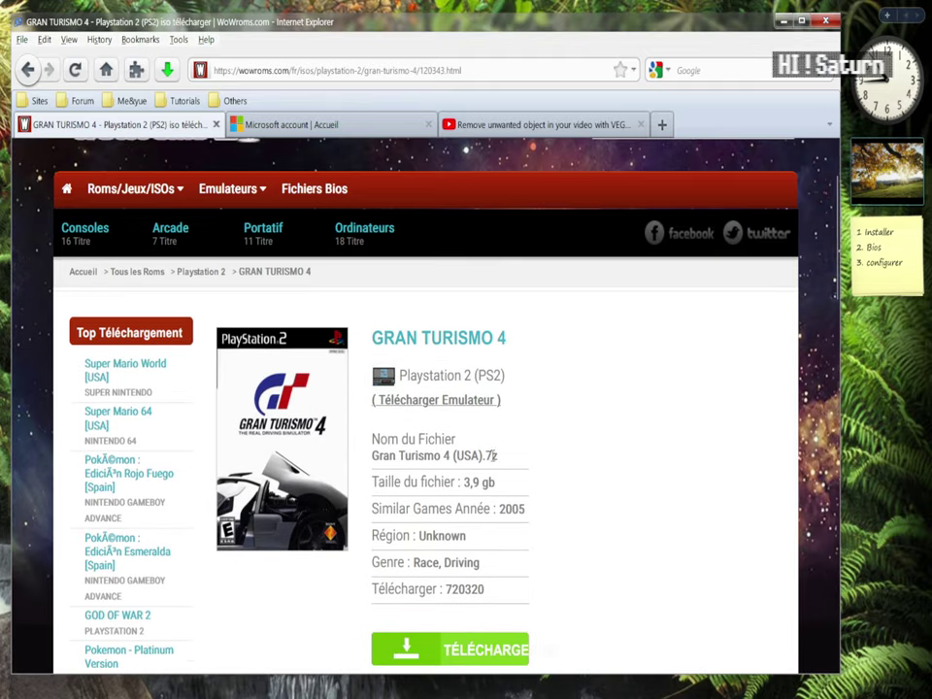
{"action": "left_click_drag", "start_coordinate": [372, 455], "coordinate": [487, 448]}
{"action": "left_click", "coordinate": [493, 455]}
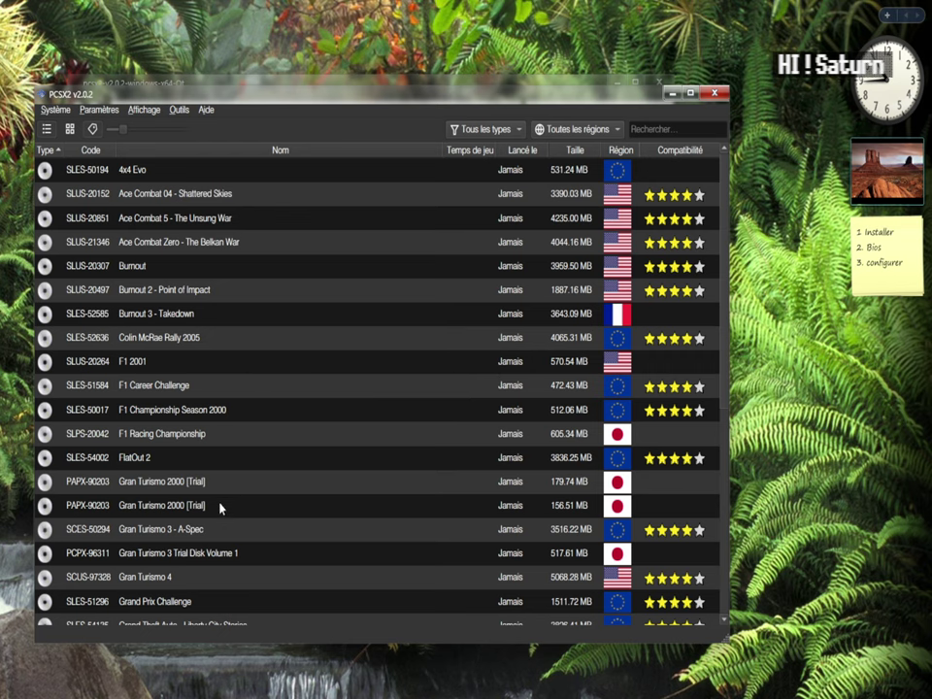
Back in PCSX2, find the Gran Turismo titles in the game list and launch Gran Turismo 3 - A-Spec
{"action": "left_click", "coordinate": [194, 528]}
{"action": "scroll", "coordinate": [321, 442], "scroll_direction": "down", "scroll_amount": 1}
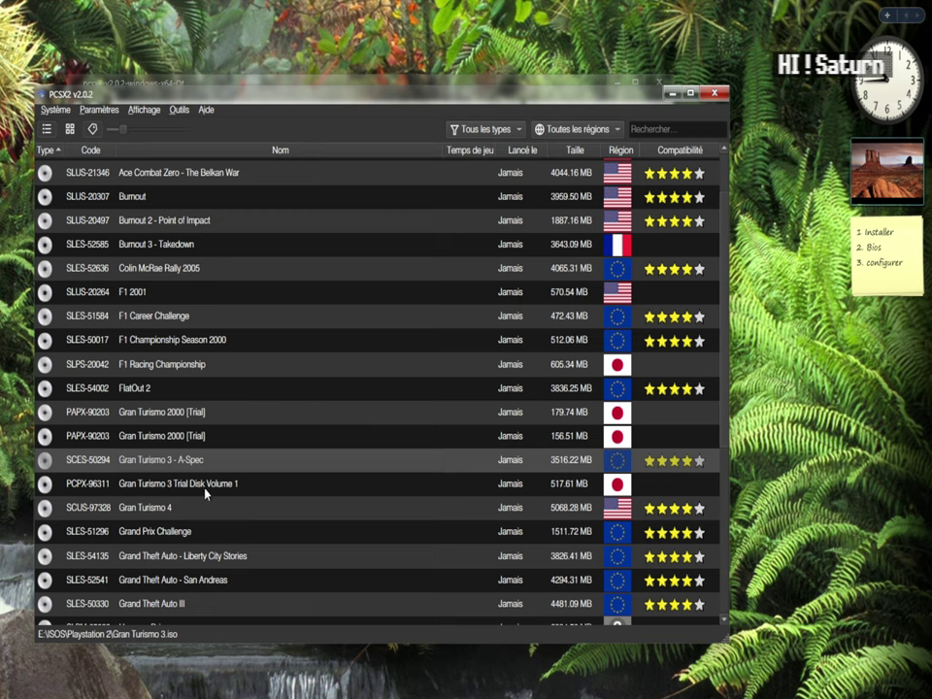
{"action": "left_click", "coordinate": [187, 510]}
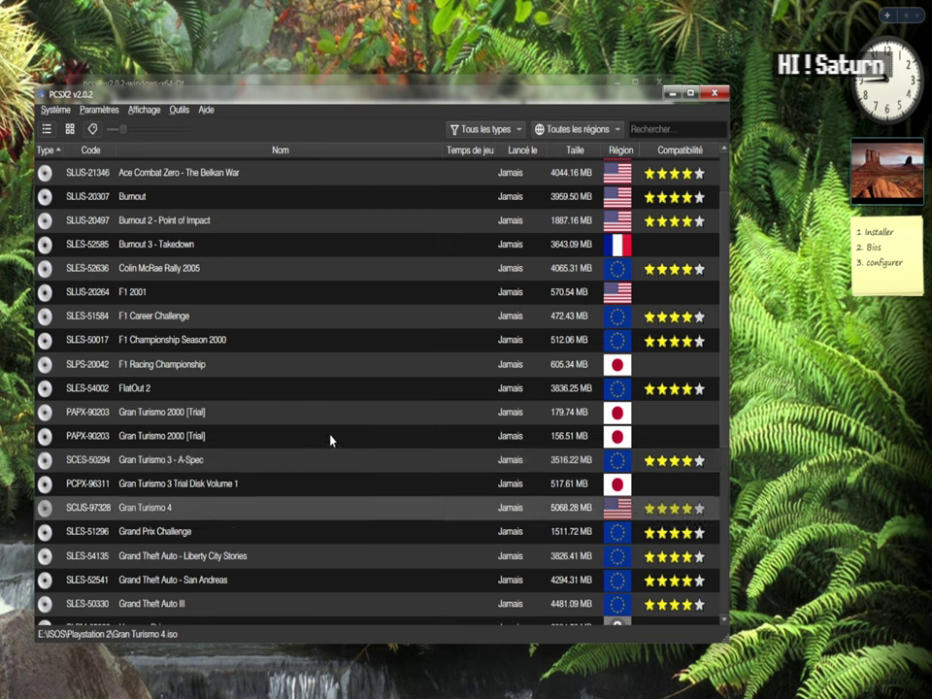
{"action": "double_click", "coordinate": [192, 467]}
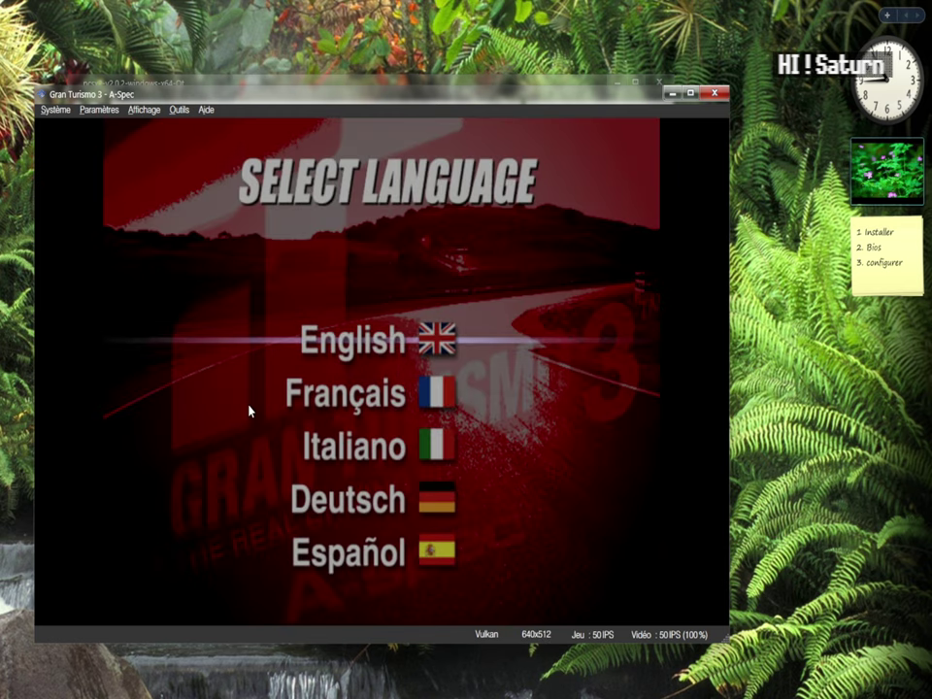
Choose Français on the game's language selection screen and confirm it
{"action": "key", "text": "Down"}
{"action": "key", "text": "Up"}
{"action": "key", "text": "Down"}
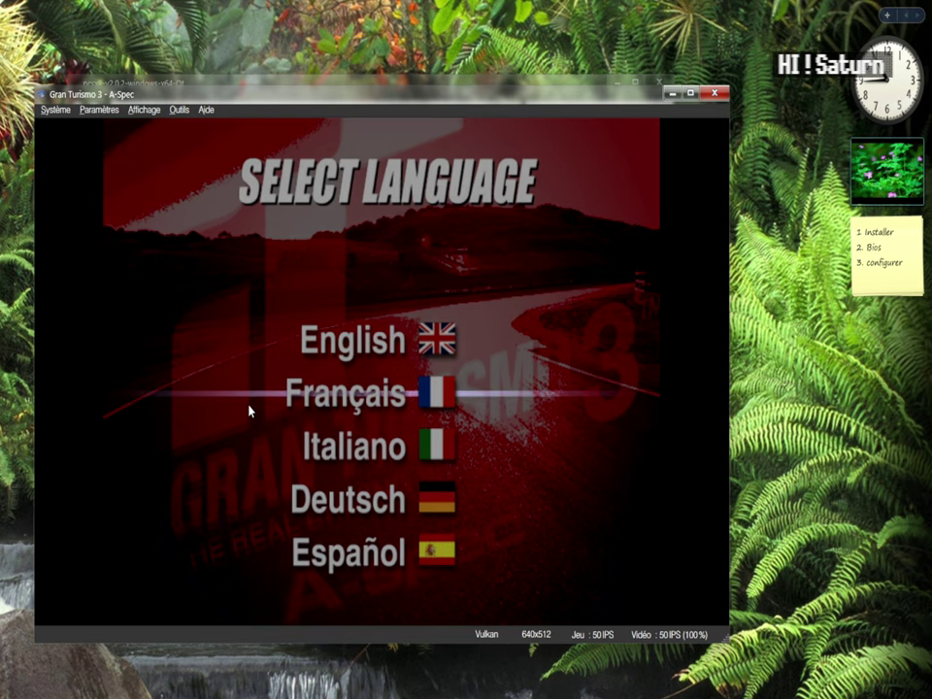
{"action": "key", "text": "Return"}
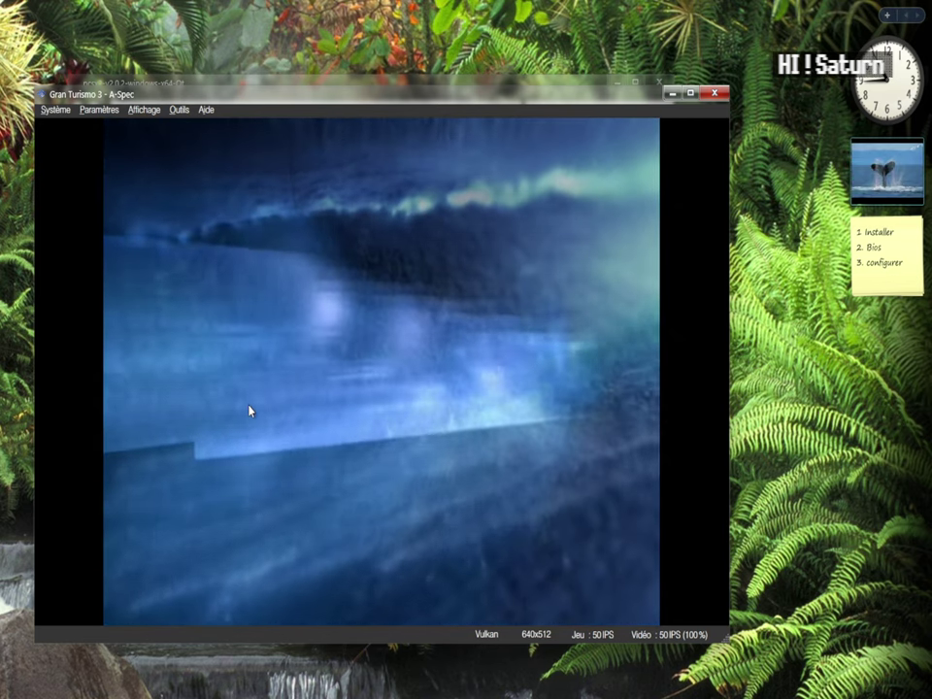
Shut down the virtual machine running Gran Turismo 3 without saving its state
{"action": "left_click", "coordinate": [56, 110]}
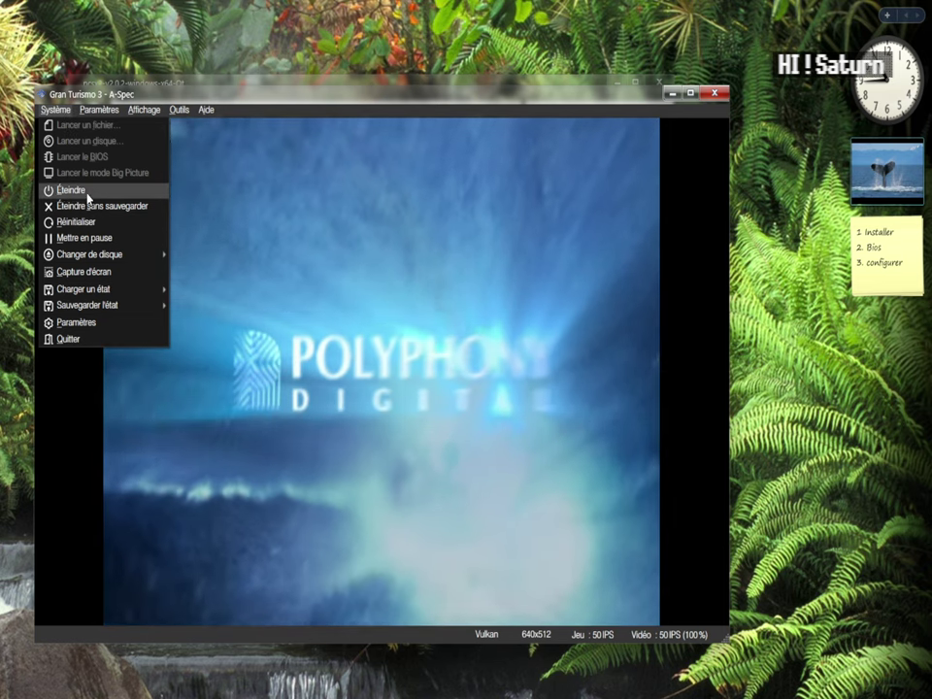
{"action": "left_click", "coordinate": [87, 190]}
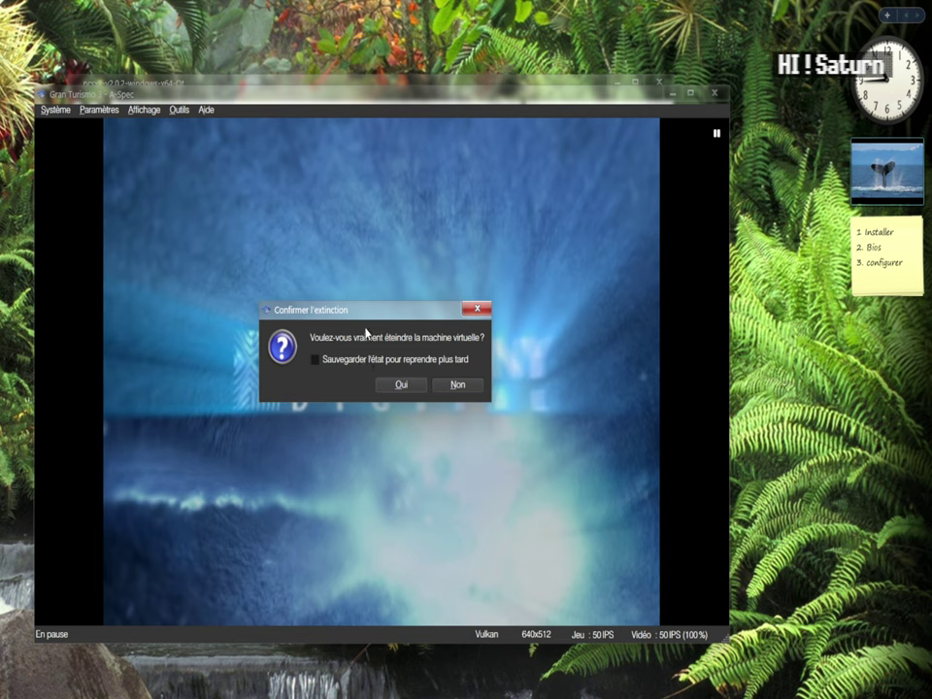
{"action": "left_click", "coordinate": [413, 389]}
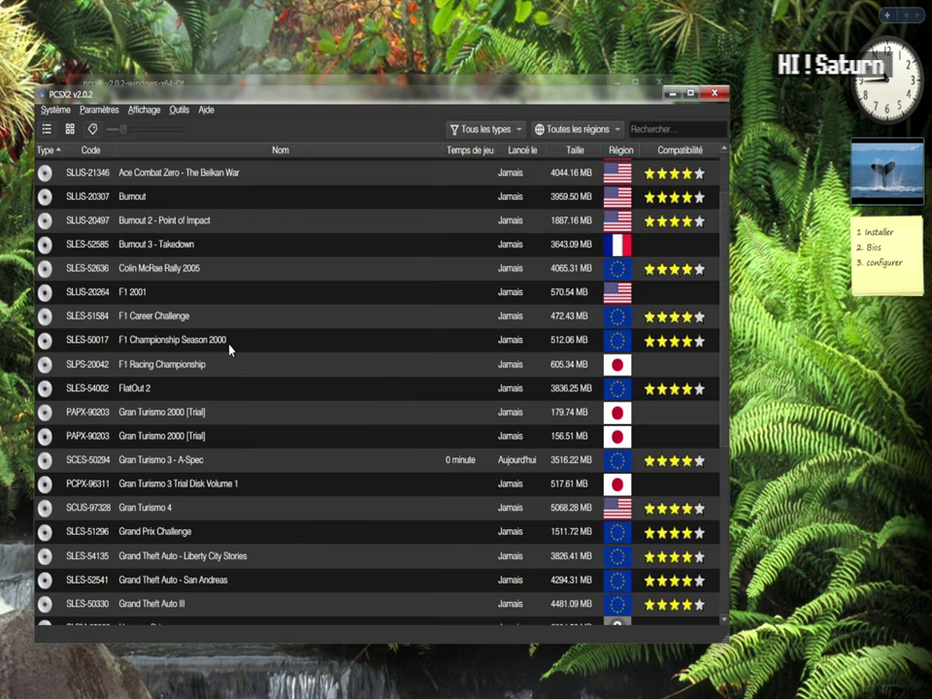